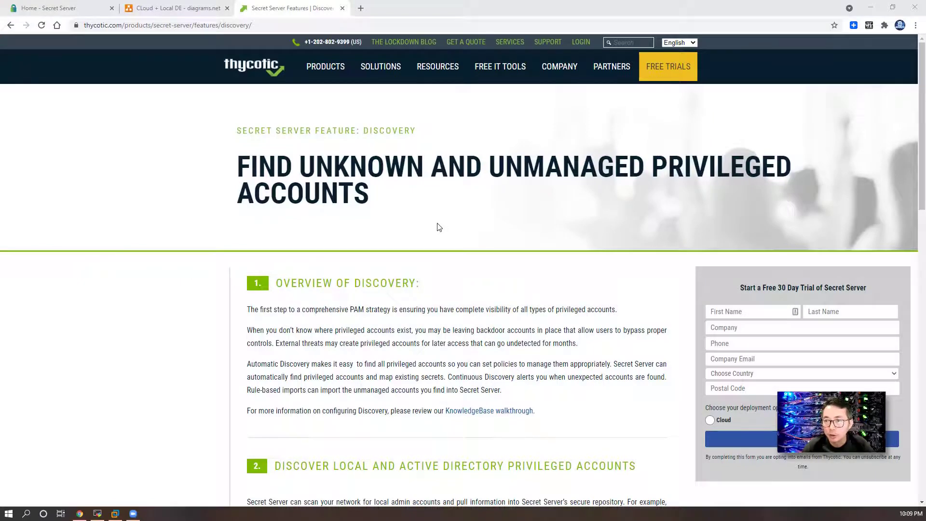
Step: Scroll the Discovery feature page down to the Scriptable, AWS and Google Cloud Discovery sections
{"action": "scroll", "coordinate": [423, 233], "scroll_direction": "down", "scroll_amount": 4}
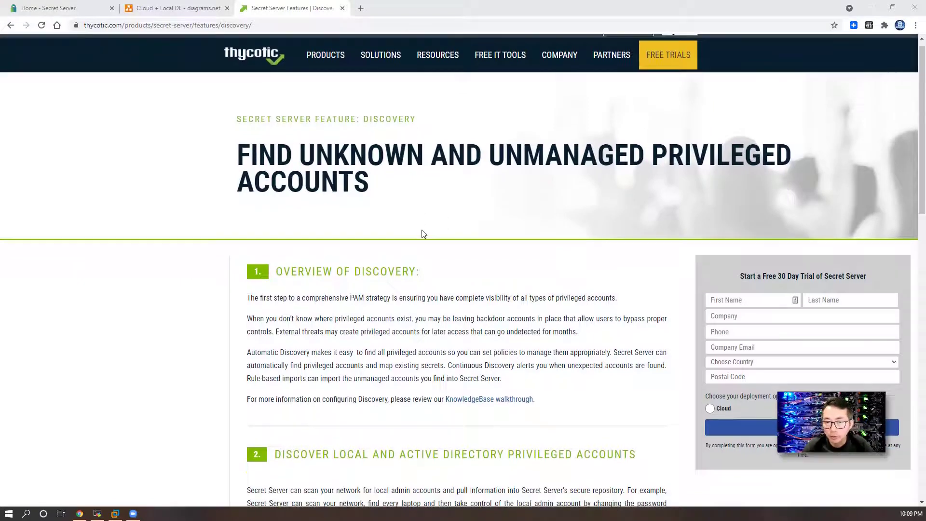
{"action": "scroll", "coordinate": [425, 254], "scroll_direction": "down", "scroll_amount": 2}
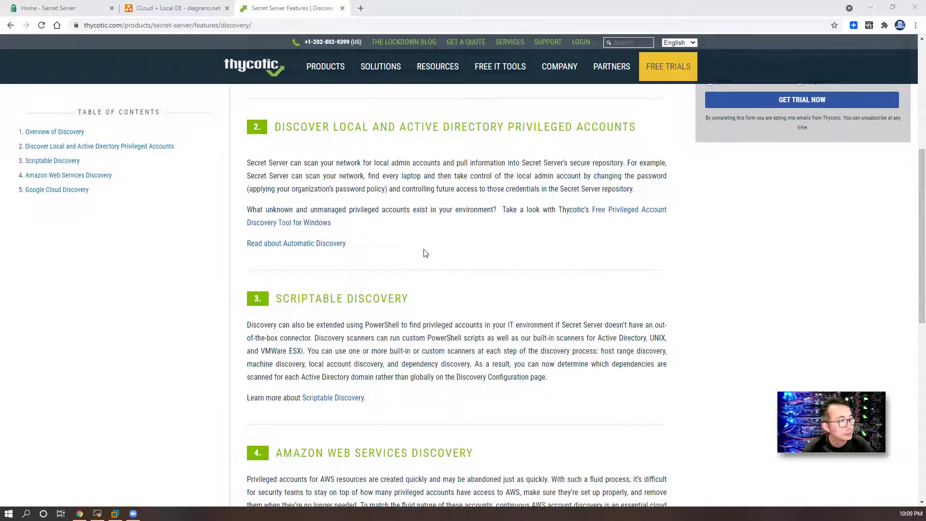
{"action": "scroll", "coordinate": [426, 261], "scroll_direction": "down", "scroll_amount": 2}
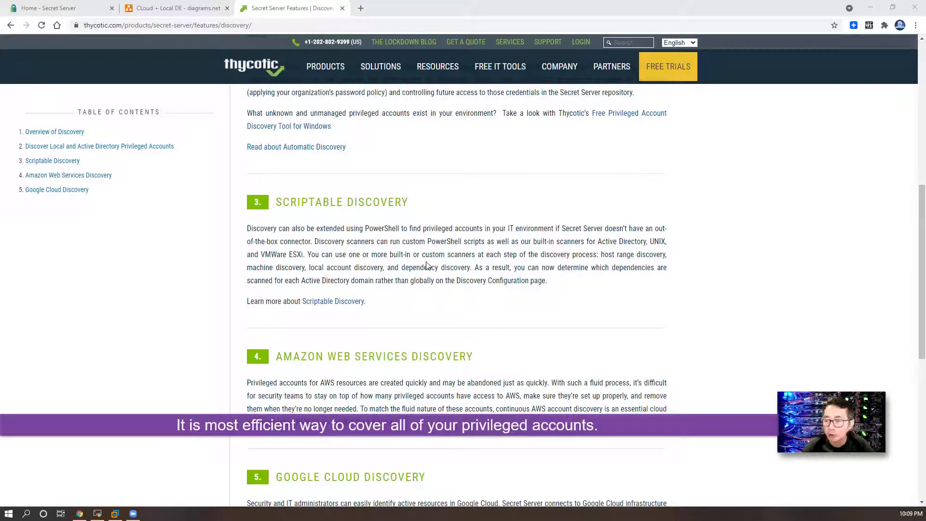
{"action": "scroll", "coordinate": [427, 265], "scroll_direction": "down", "scroll_amount": 1}
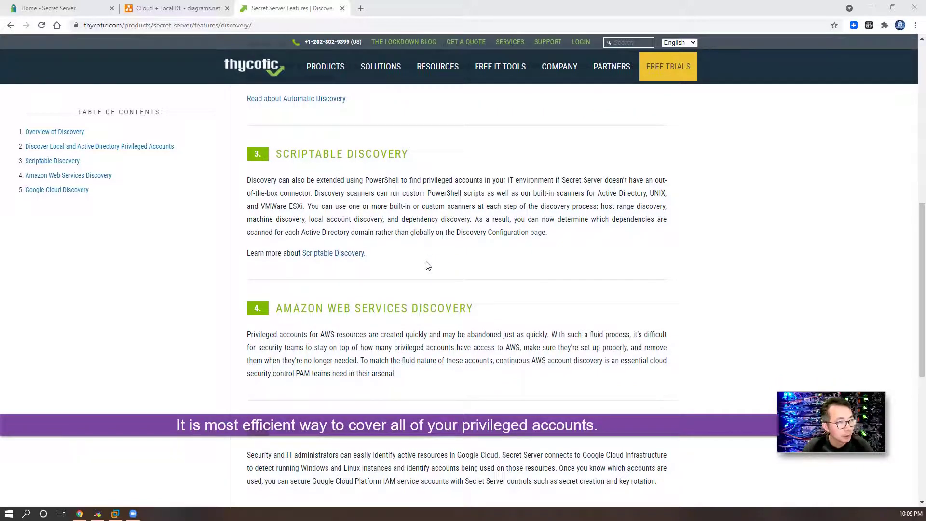
{"action": "scroll", "coordinate": [426, 266], "scroll_direction": "down", "scroll_amount": 1}
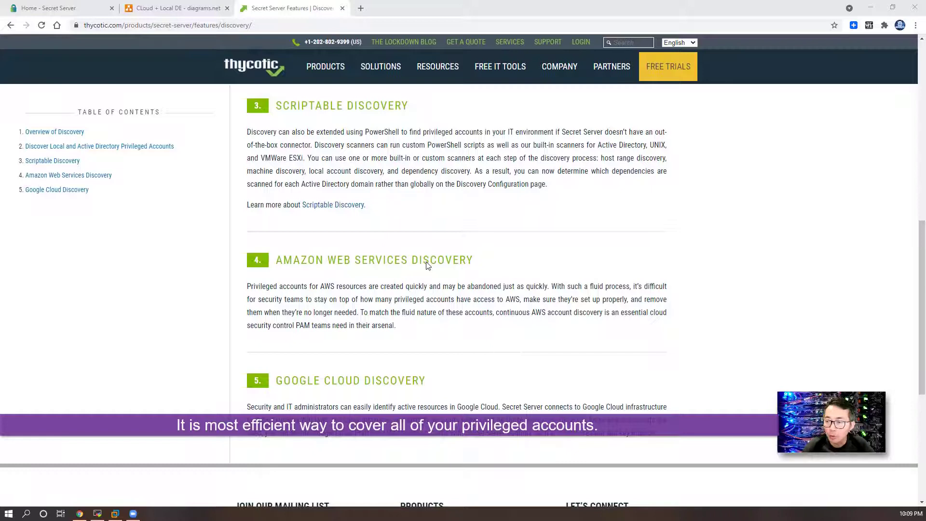
{"action": "scroll", "coordinate": [427, 265], "scroll_direction": "down", "scroll_amount": 1}
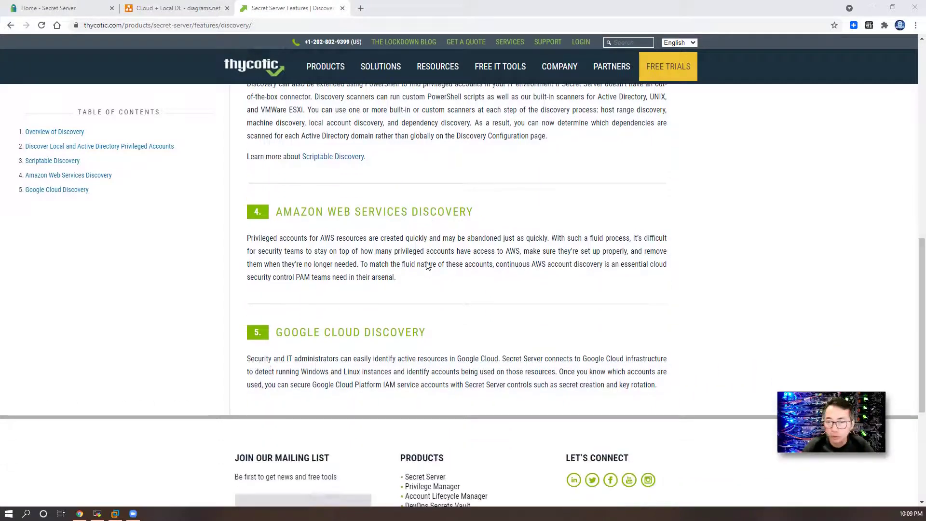
{"action": "scroll", "coordinate": [427, 265], "scroll_direction": "up", "scroll_amount": 1}
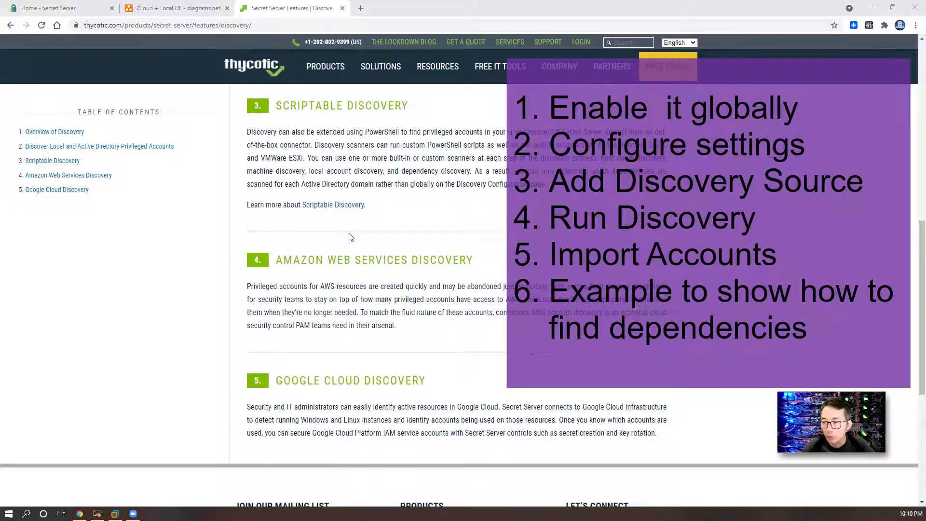
Step: Scroll back up to the Overview of Discovery section beside the 30-day trial form
{"action": "scroll", "coordinate": [350, 237], "scroll_direction": "up", "scroll_amount": 5}
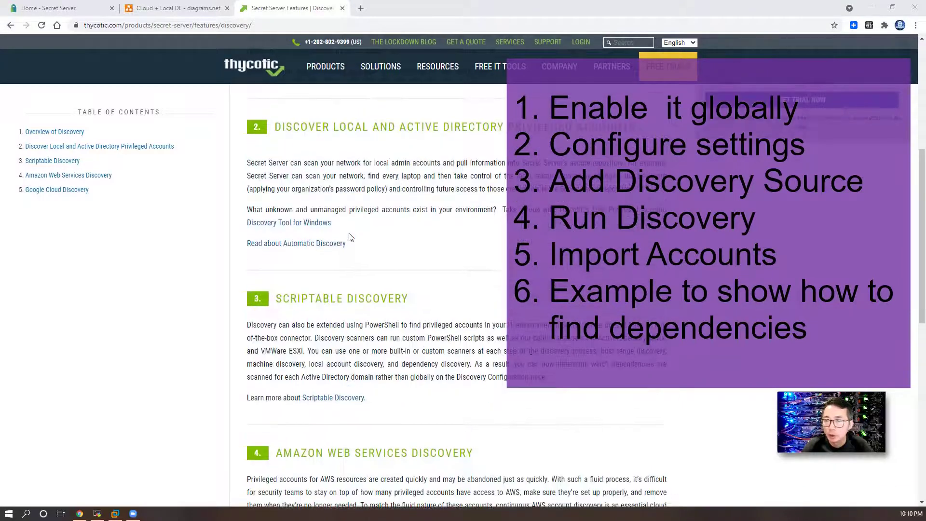
{"action": "scroll", "coordinate": [351, 237], "scroll_direction": "up", "scroll_amount": 1}
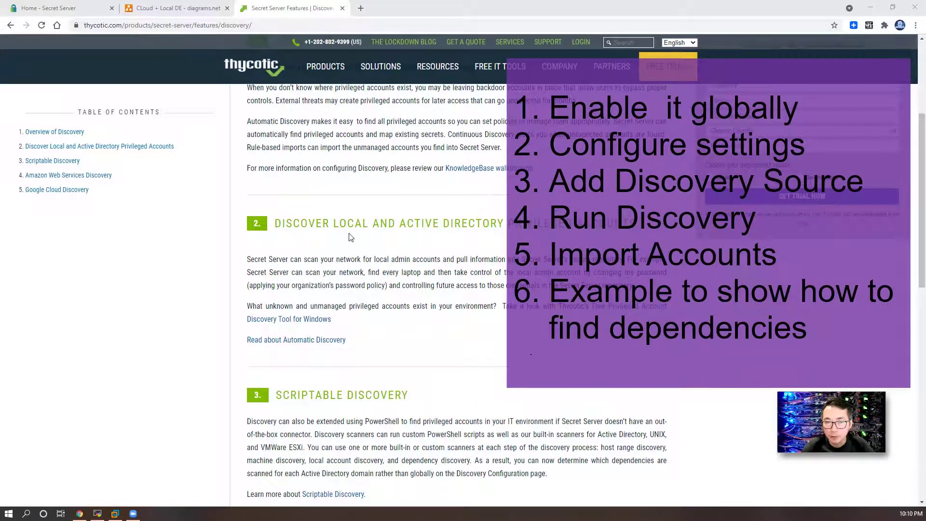
{"action": "scroll", "coordinate": [351, 237], "scroll_direction": "up", "scroll_amount": 1}
{"action": "scroll", "coordinate": [350, 237], "scroll_direction": "up", "scroll_amount": 1}
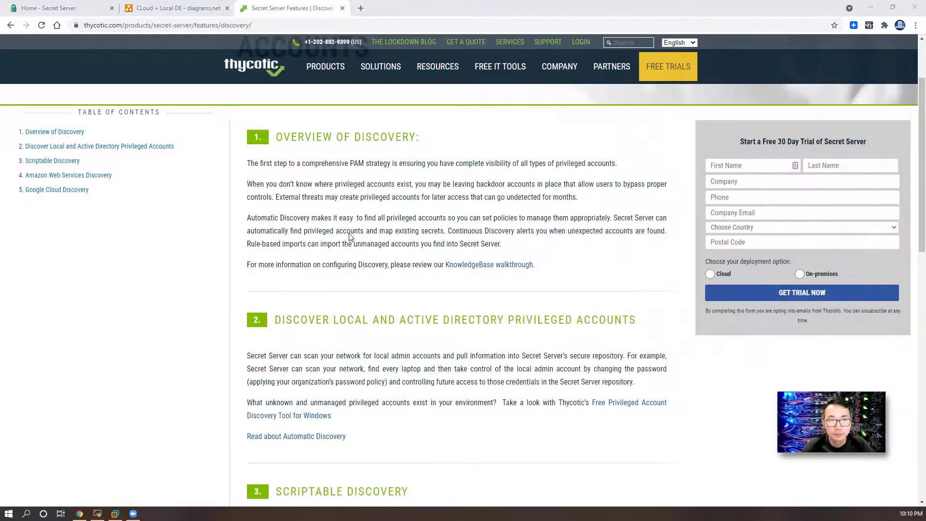
Step: Switch to the diagrams.net tab showing the Cloud + Local DE network diagram
{"action": "left_click", "coordinate": [177, 8]}
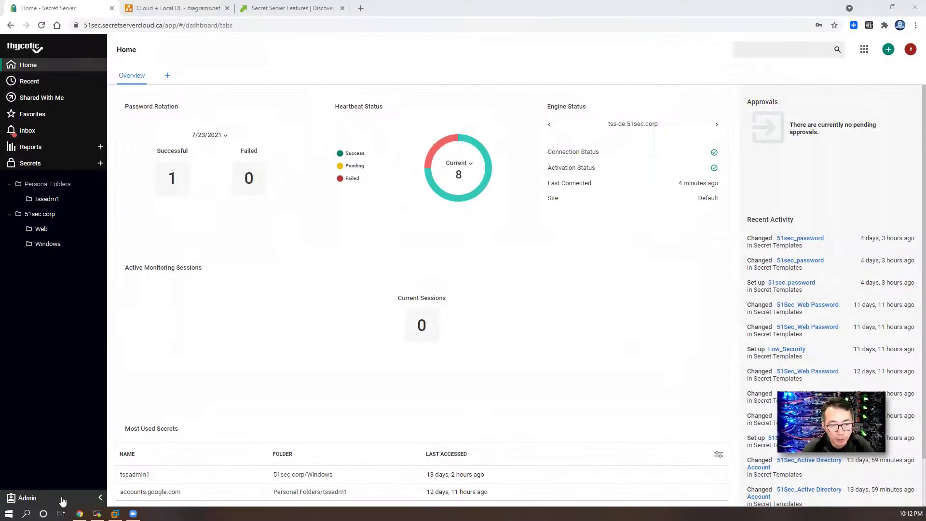
Step: Enable Discovery on the Admin > Discovery page and confirm it in the dialog
{"action": "left_click", "coordinate": [61, 502]}
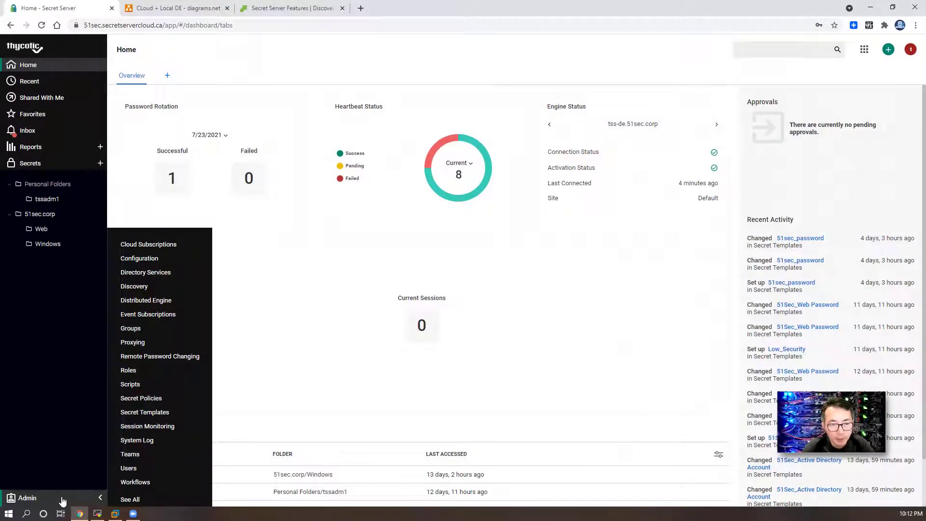
{"action": "left_click", "coordinate": [135, 287]}
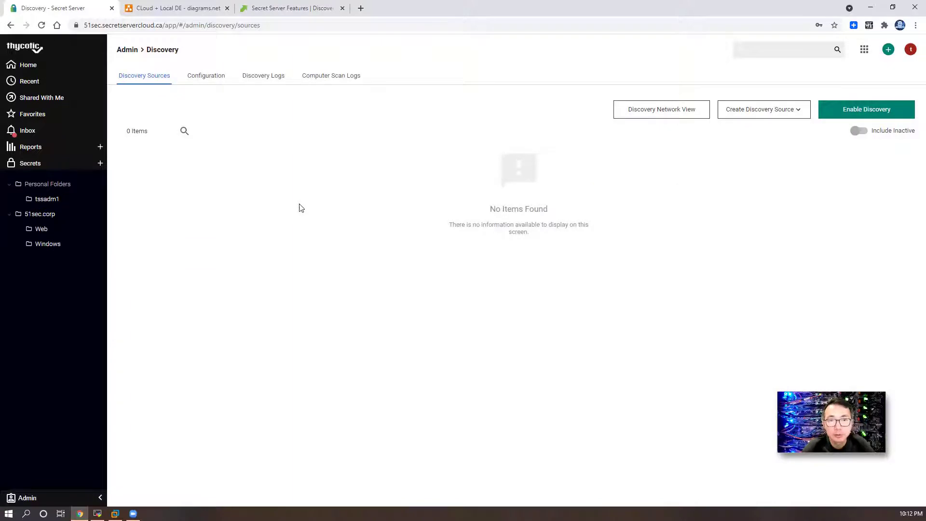
{"action": "left_click", "coordinate": [859, 120]}
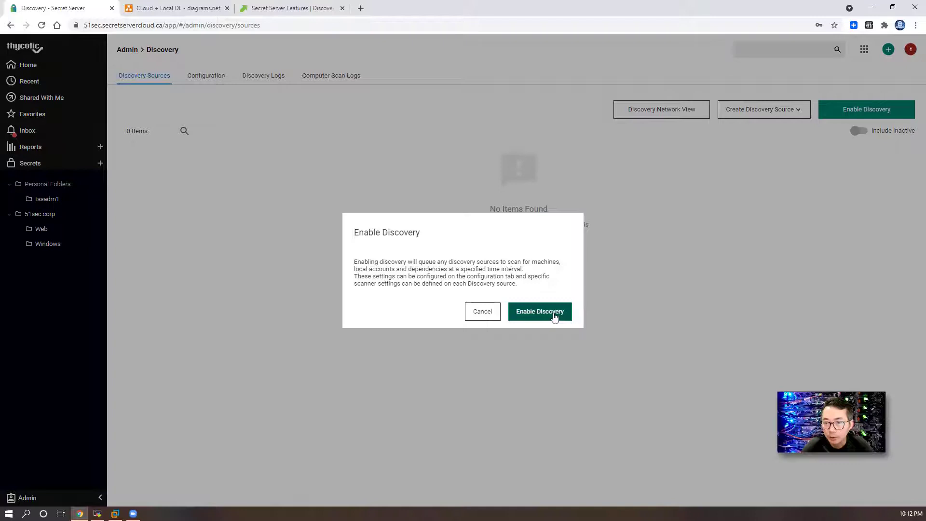
{"action": "left_click", "coordinate": [554, 316]}
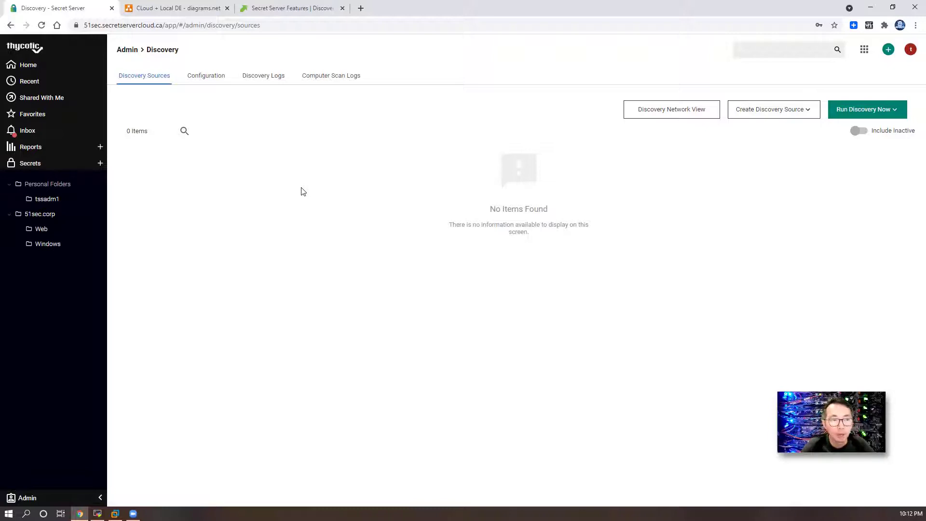
Step: Review the Discovery configuration (enabled, 1-day interval, 30-day log retention) and save it unchanged
{"action": "left_click", "coordinate": [209, 82]}
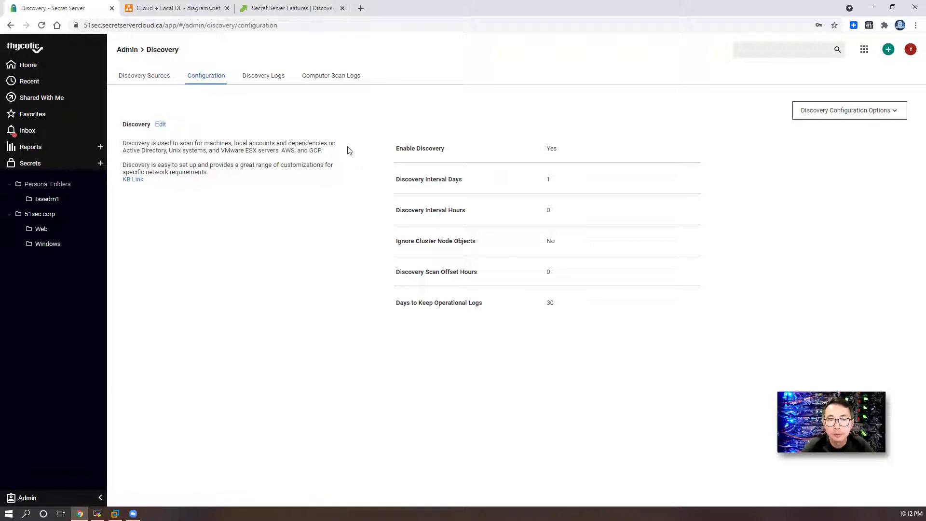
{"action": "left_click", "coordinate": [517, 179]}
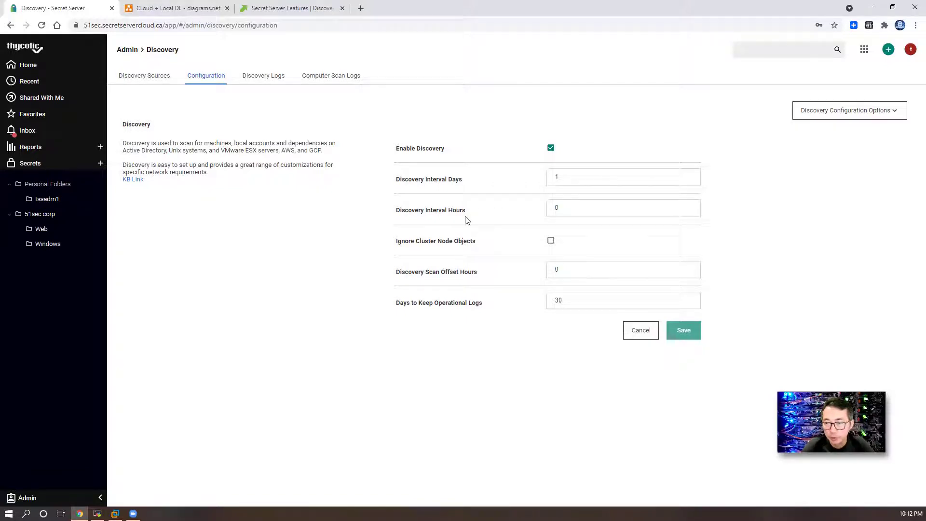
{"action": "left_click", "coordinate": [842, 110]}
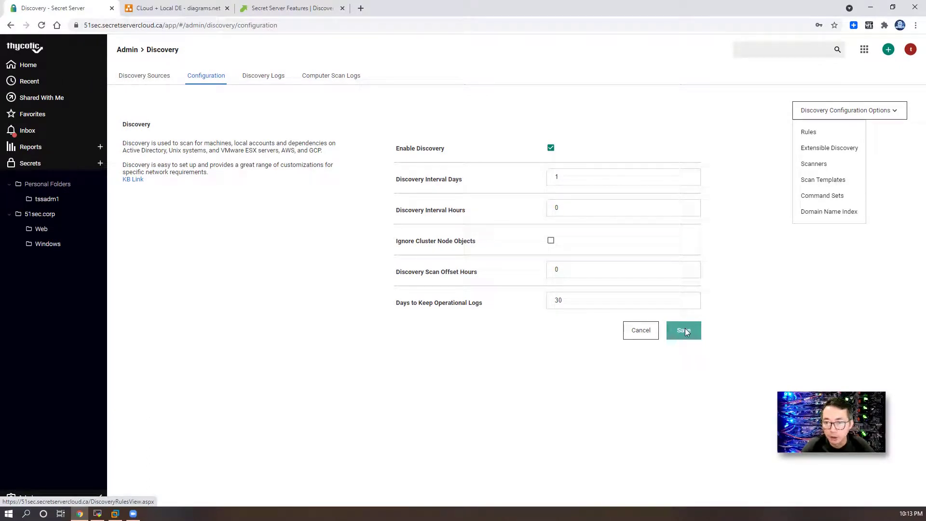
{"action": "left_click", "coordinate": [685, 330]}
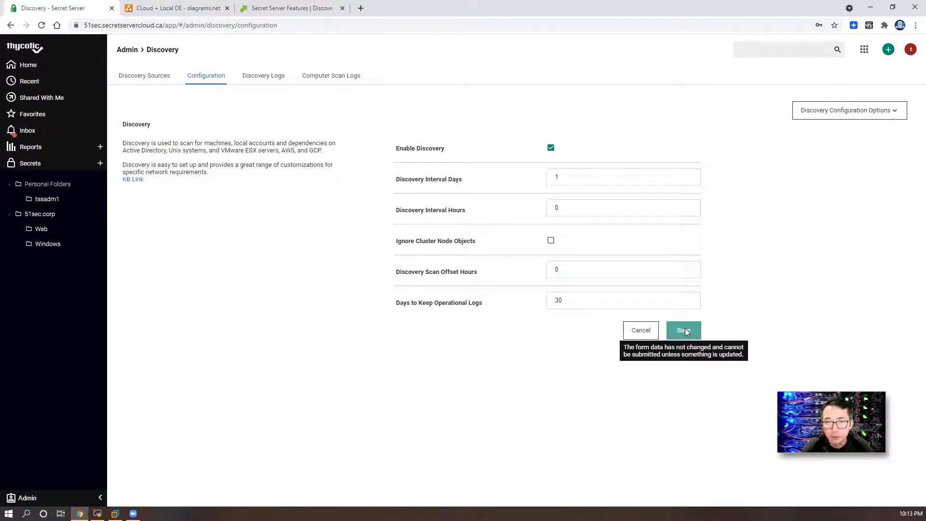
Step: Start an Active Directory discovery source named '51sec.corp AD' with domain and friendly name 51sec.corp
{"action": "left_click", "coordinate": [159, 78]}
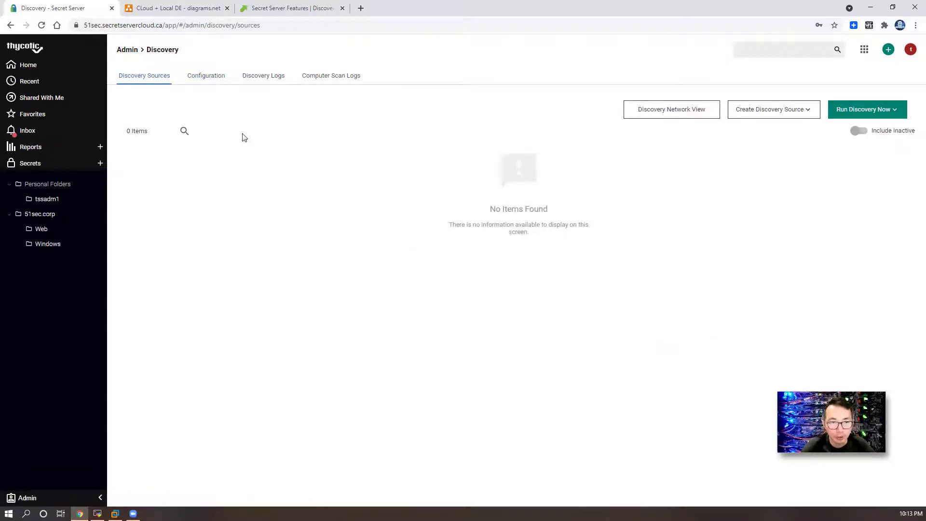
{"action": "left_click", "coordinate": [759, 115]}
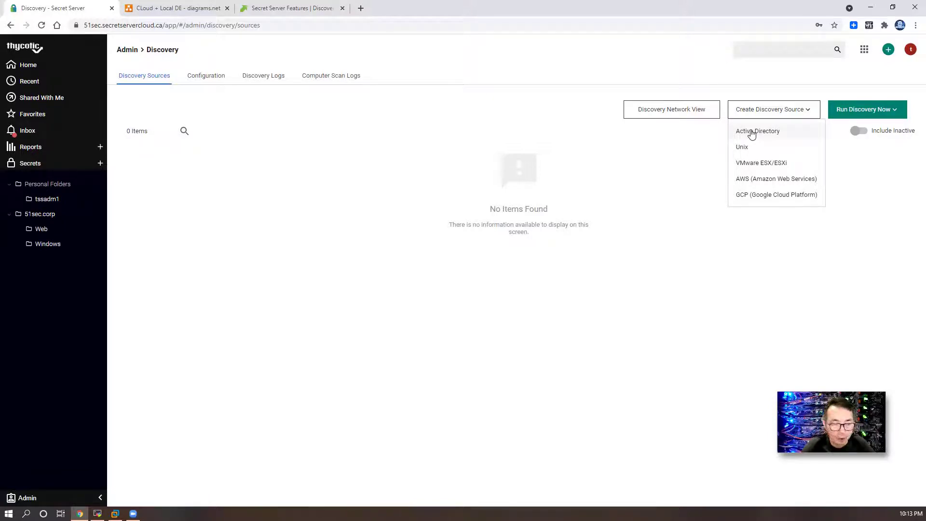
{"action": "left_click", "coordinate": [752, 134]}
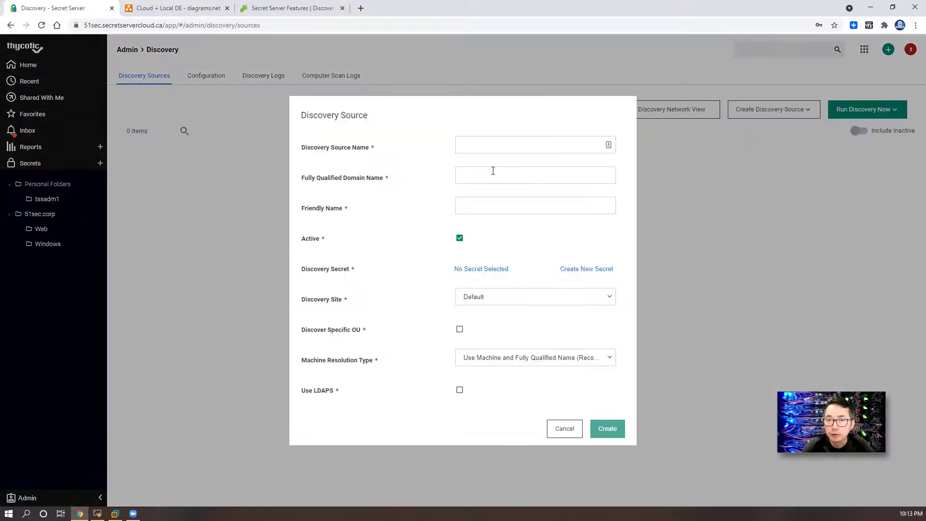
{"action": "left_click", "coordinate": [482, 149]}
{"action": "type", "text": "51s"}
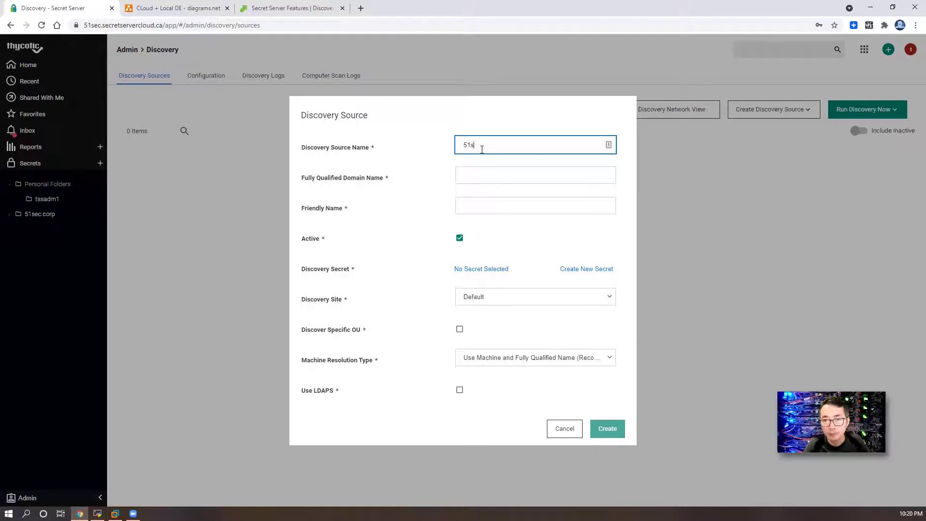
{"action": "type", "text": "ec.corp AD"}
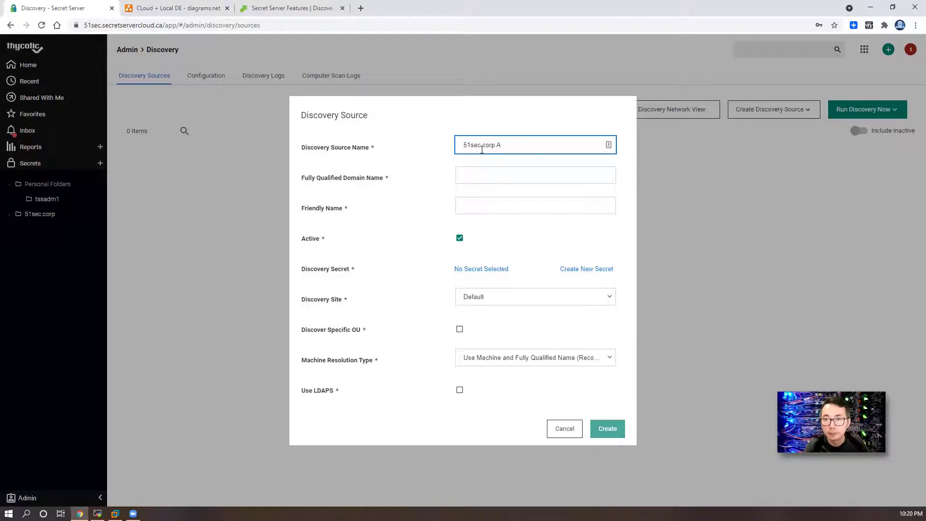
{"action": "key", "text": "Tab"}
{"action": "type", "text": "51sec.corp"}
{"action": "key", "text": "Tab"}
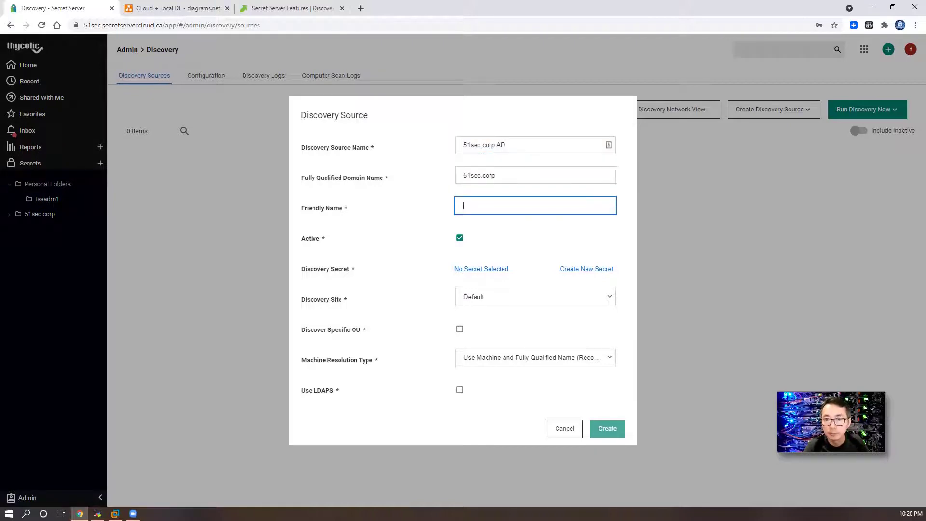
{"action": "type", "text": "51sec.corp"}
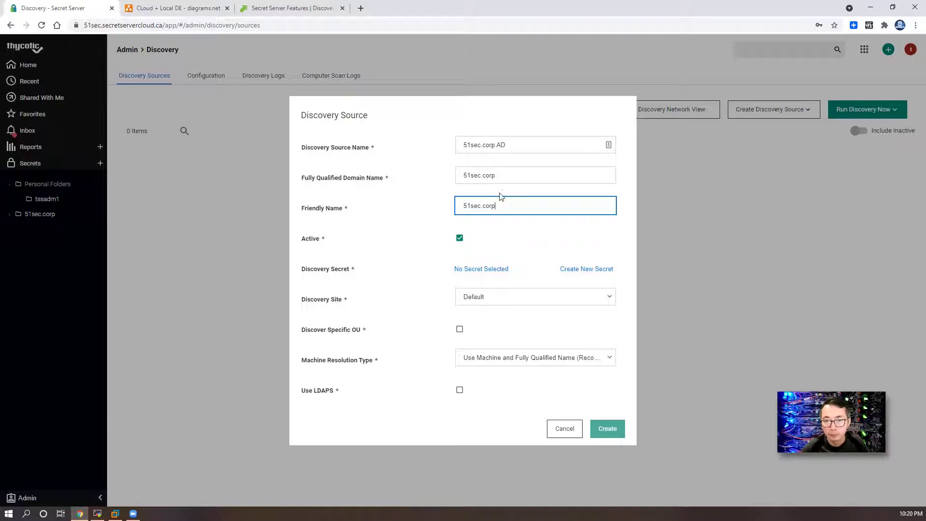
Step: Use the admin secret for discovery, leave specific-OU discovery off, and create the source
{"action": "left_click", "coordinate": [486, 272]}
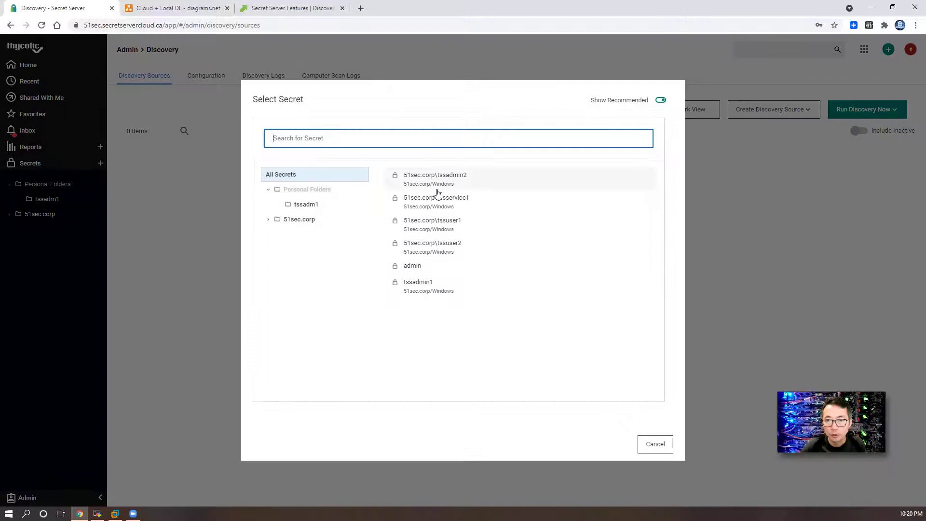
{"action": "left_click", "coordinate": [431, 269]}
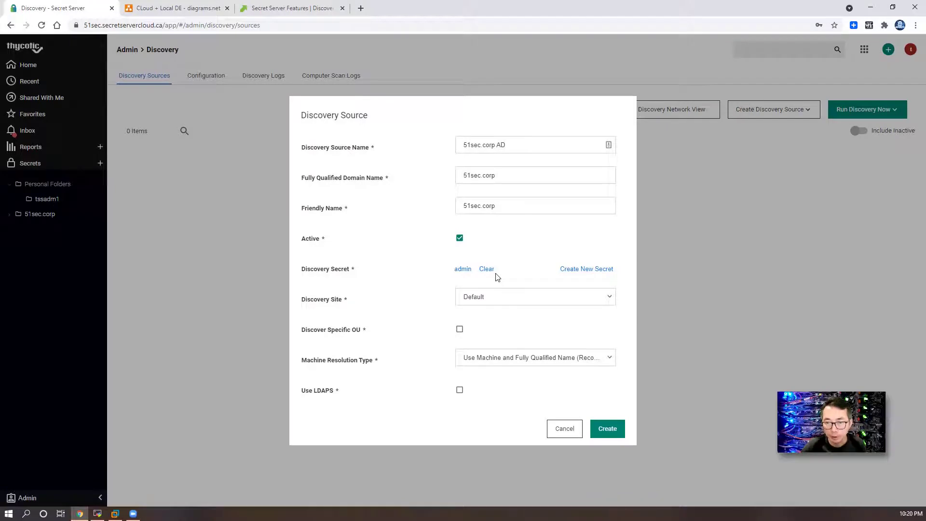
{"action": "left_click", "coordinate": [461, 330]}
{"action": "left_click", "coordinate": [461, 330]}
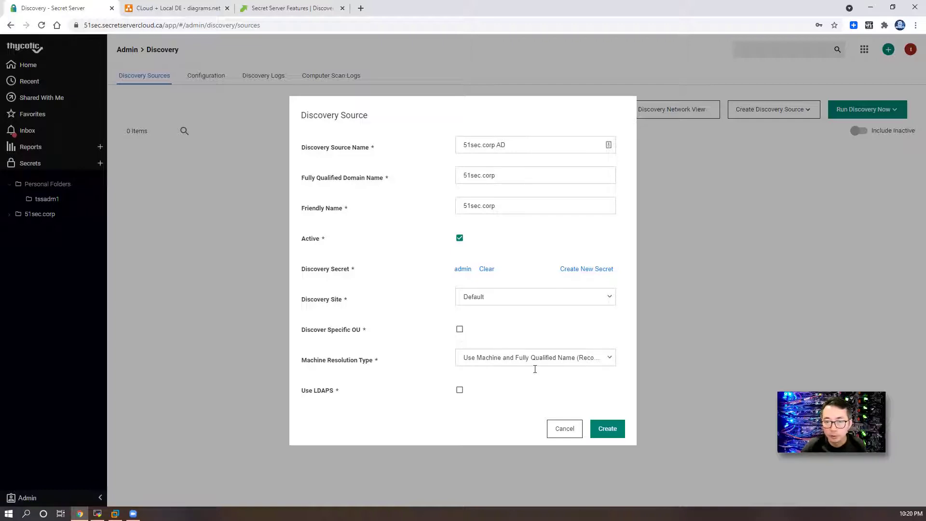
{"action": "left_click", "coordinate": [608, 429]}
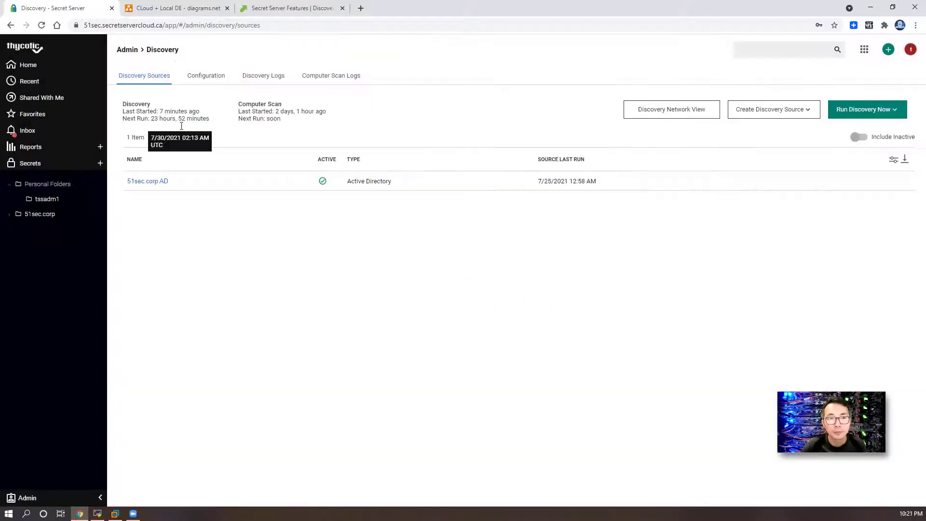
{"action": "left_click", "coordinate": [150, 182]}
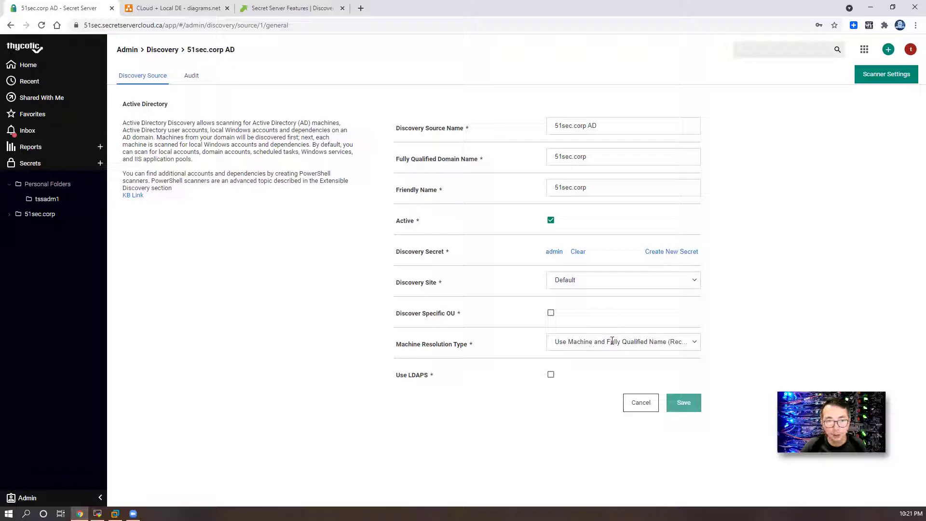
{"action": "left_click", "coordinate": [875, 77]}
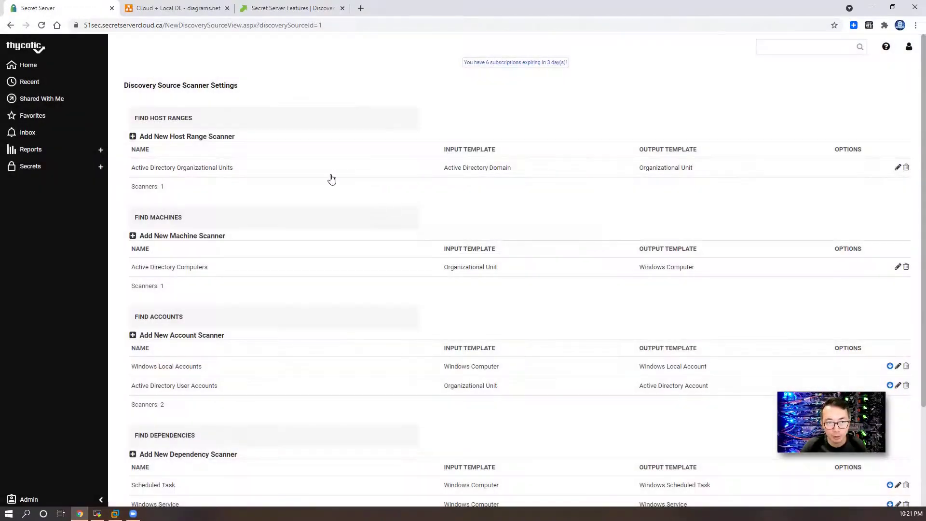
{"action": "scroll", "coordinate": [332, 180], "scroll_direction": "down", "scroll_amount": 2}
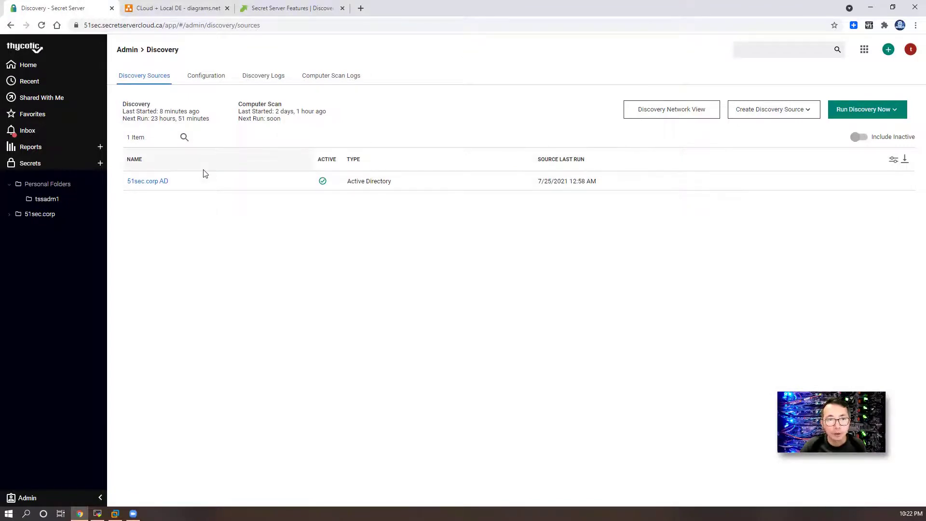
Step: Run a discovery scan and a computer scan, then view the Discovery Logs showing 37 entries
{"action": "left_click", "coordinate": [791, 110]}
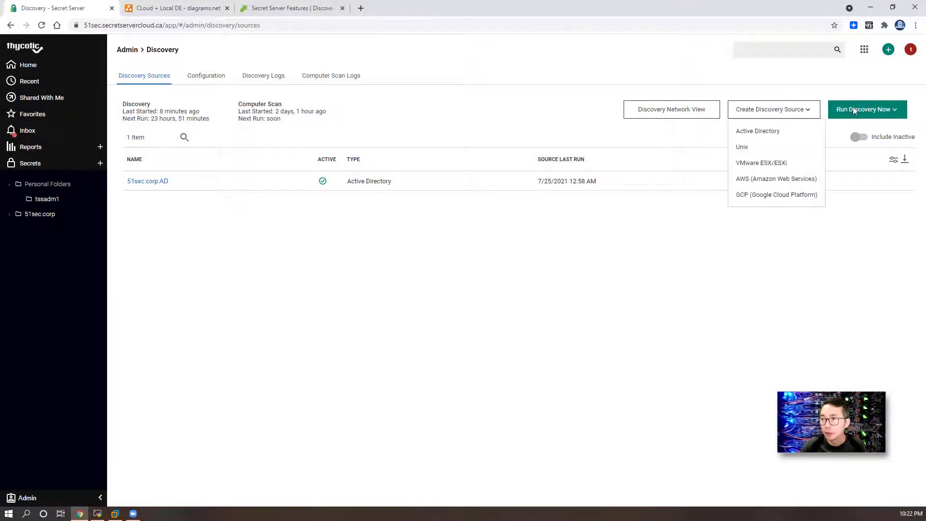
{"action": "left_click", "coordinate": [853, 110]}
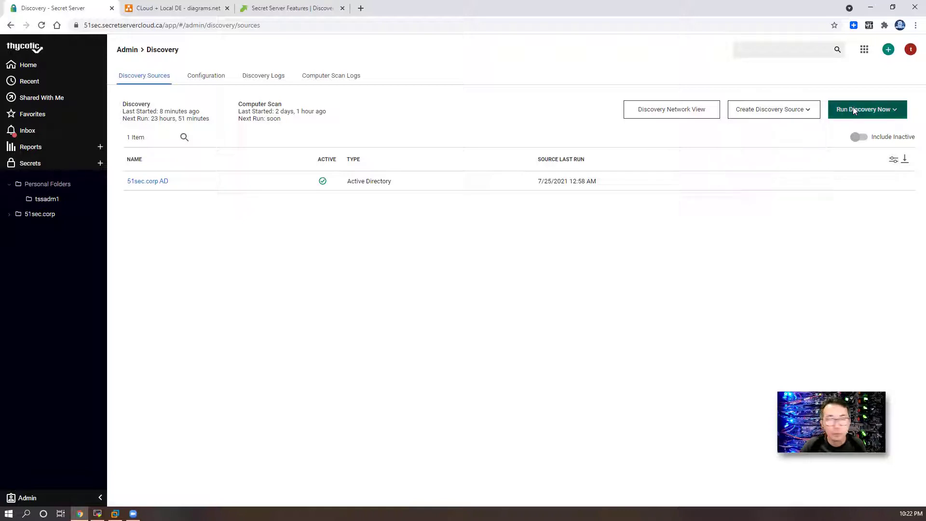
{"action": "left_click", "coordinate": [855, 110]}
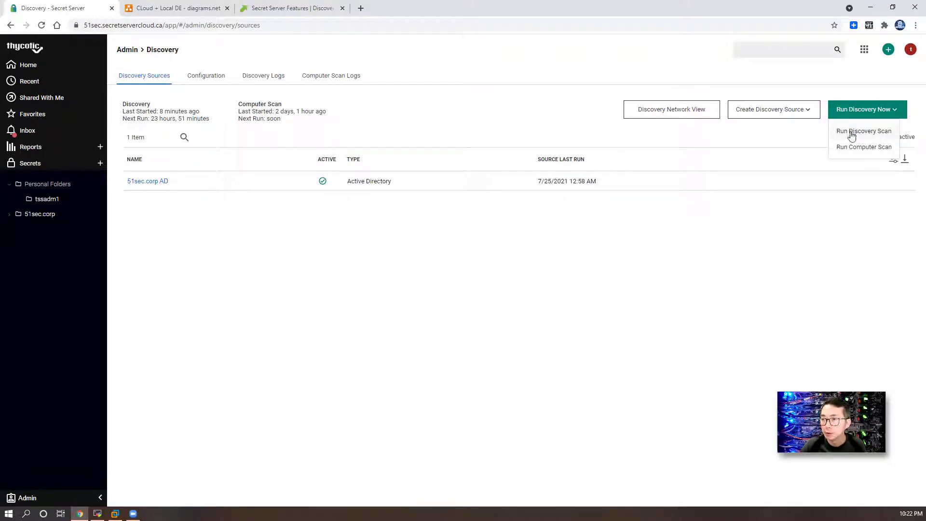
{"action": "left_click", "coordinate": [853, 133]}
{"action": "left_click", "coordinate": [853, 110]}
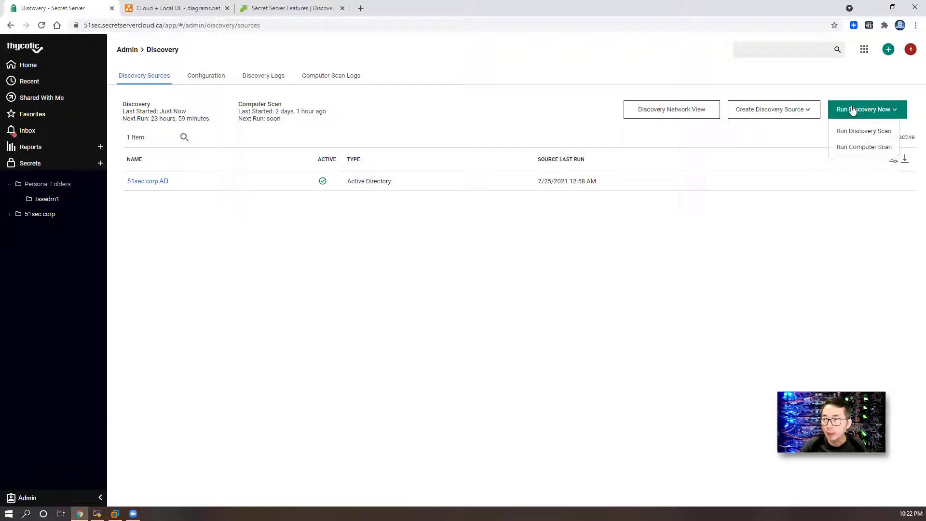
{"action": "left_click", "coordinate": [853, 151]}
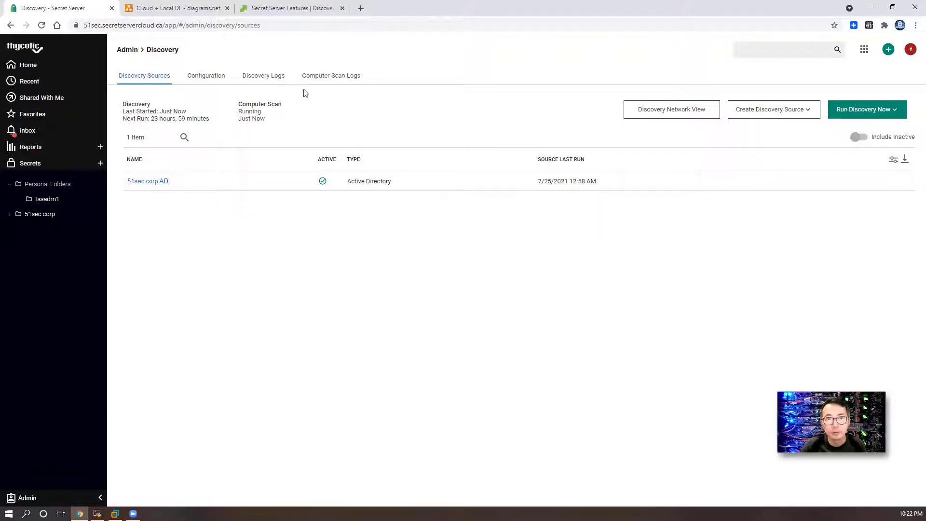
{"action": "left_click", "coordinate": [269, 77]}
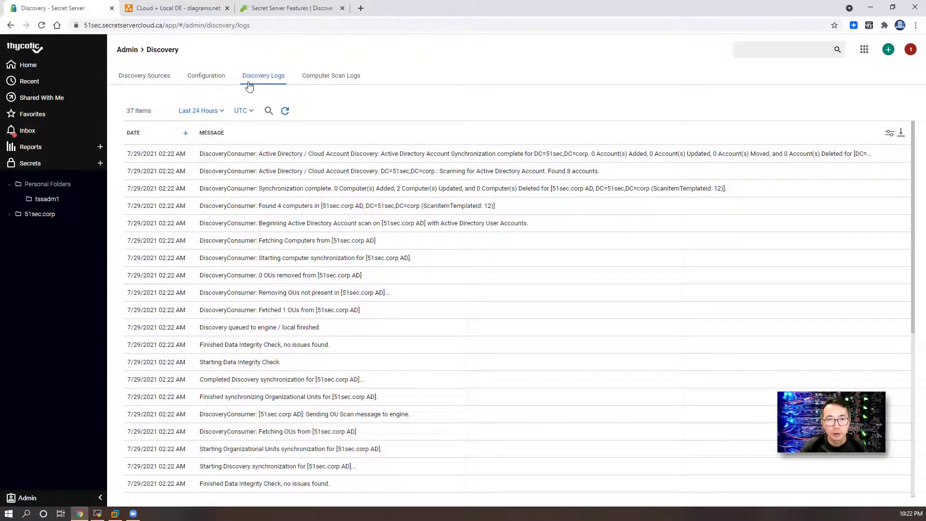
Step: Check the Computer Scan Logs, then go back to Discovery Sources and open the Discovery Network View
{"action": "left_click", "coordinate": [324, 78]}
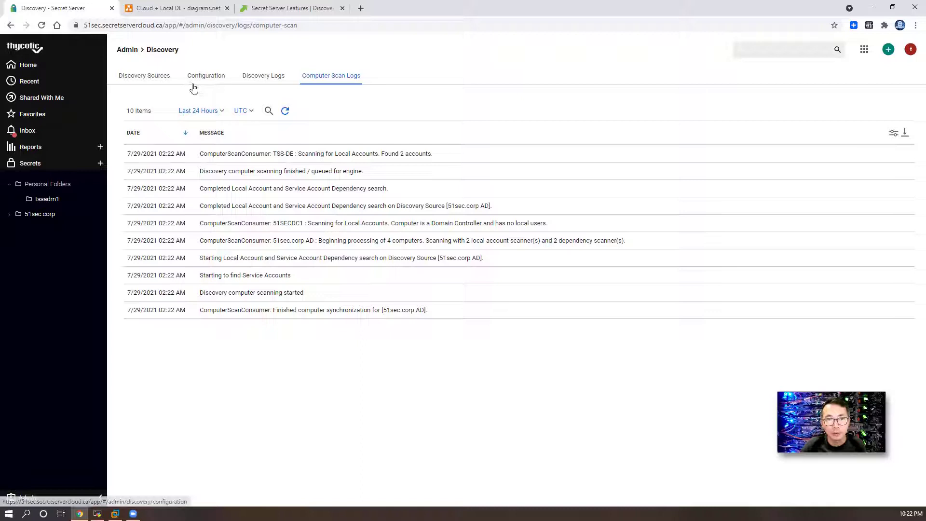
{"action": "left_click", "coordinate": [144, 77]}
{"action": "left_click", "coordinate": [655, 114]}
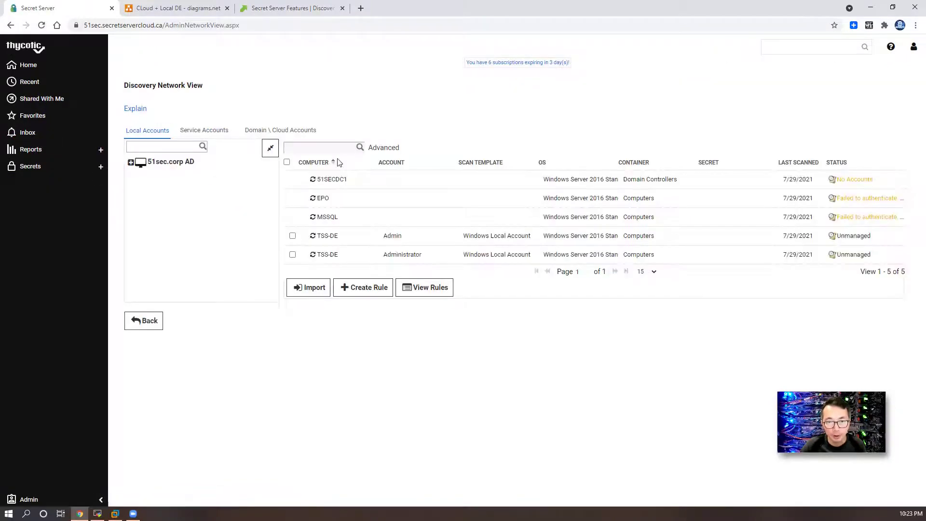
Step: Expand 51sec.corp AD and list the User_Feed_Synchronization service accounts on 51SECDC1 and TSS-DE
{"action": "left_click", "coordinate": [131, 162]}
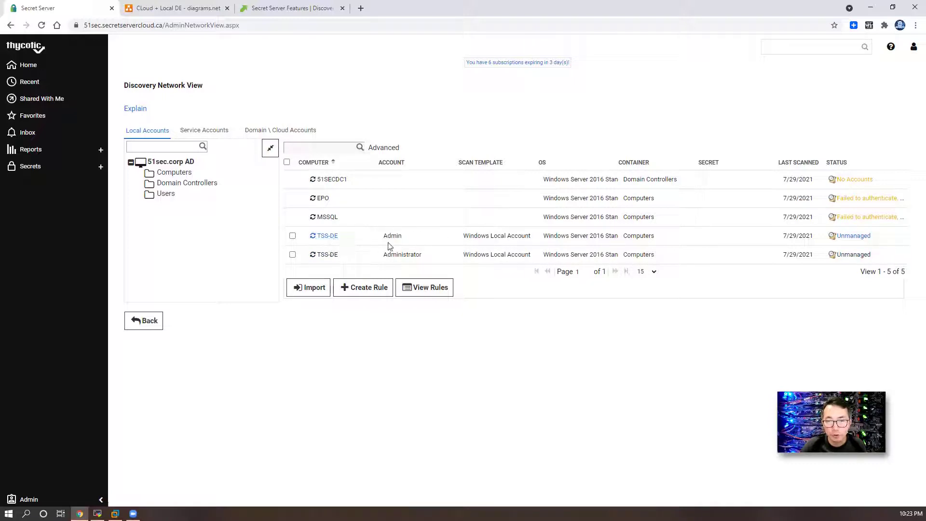
{"action": "left_click", "coordinate": [205, 132]}
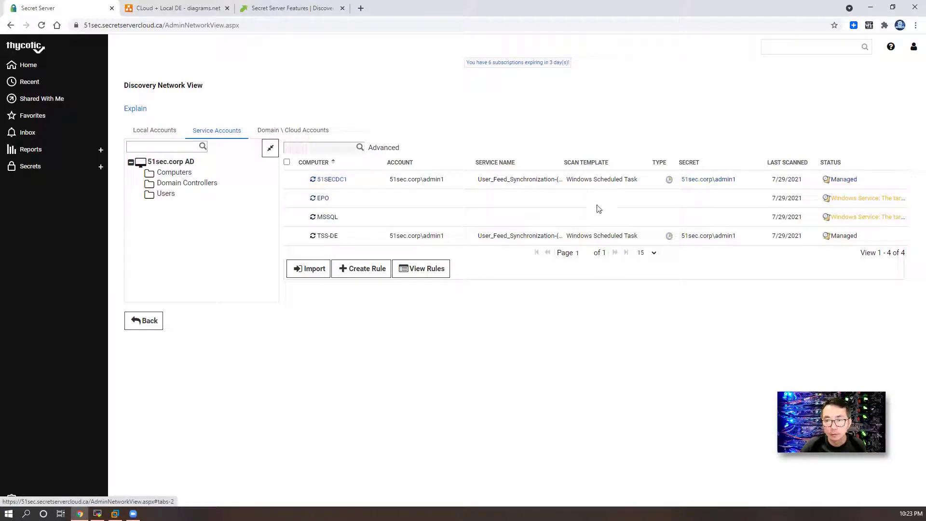
Step: List the 8 discovered domain accounts and tick the unmanaged Administrator row
{"action": "left_click", "coordinate": [299, 135]}
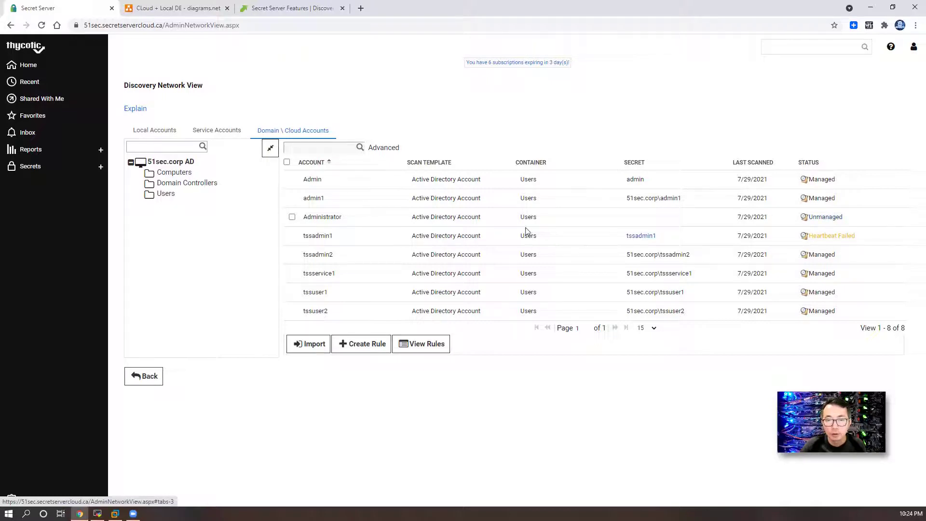
{"action": "left_click", "coordinate": [293, 217]}
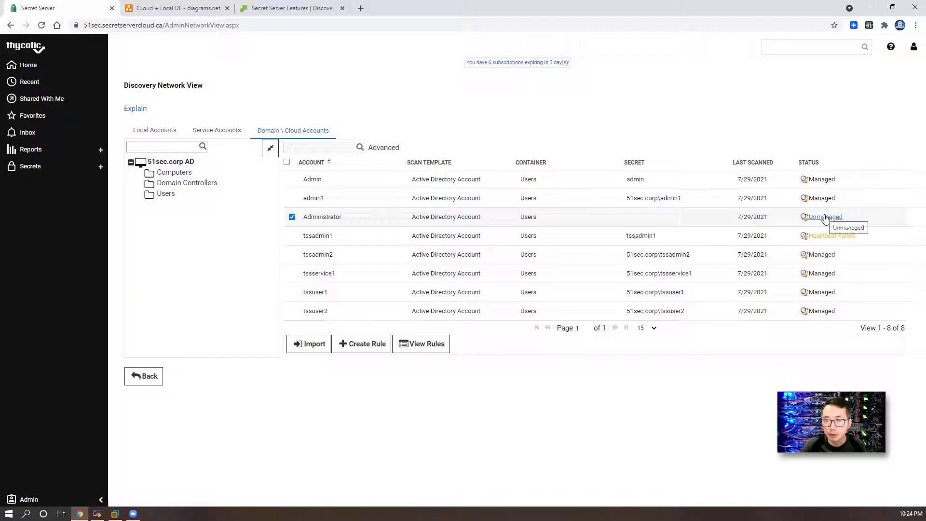
Step: Import the Administrator account as a 51Sec_Active Directory Account secret in the 51sec.corp\Windows folder
{"action": "left_click", "coordinate": [321, 345]}
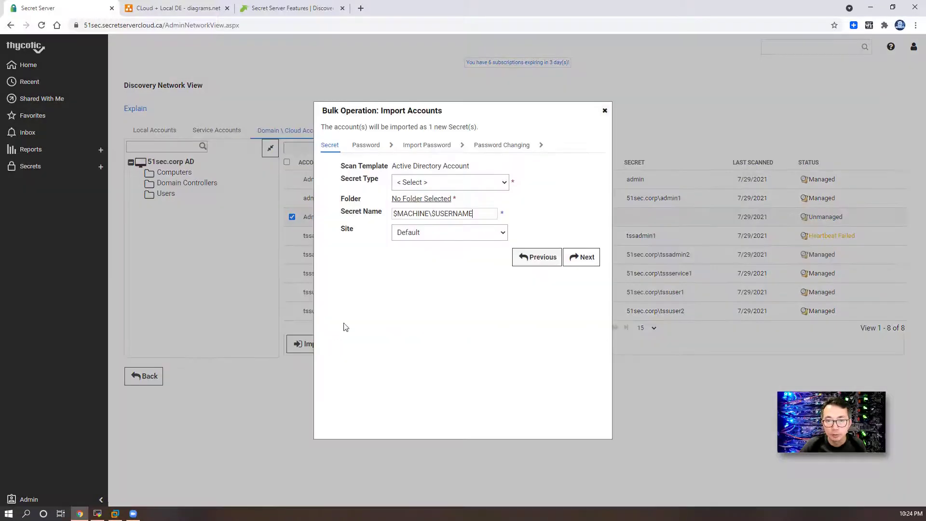
{"action": "left_click", "coordinate": [473, 182]}
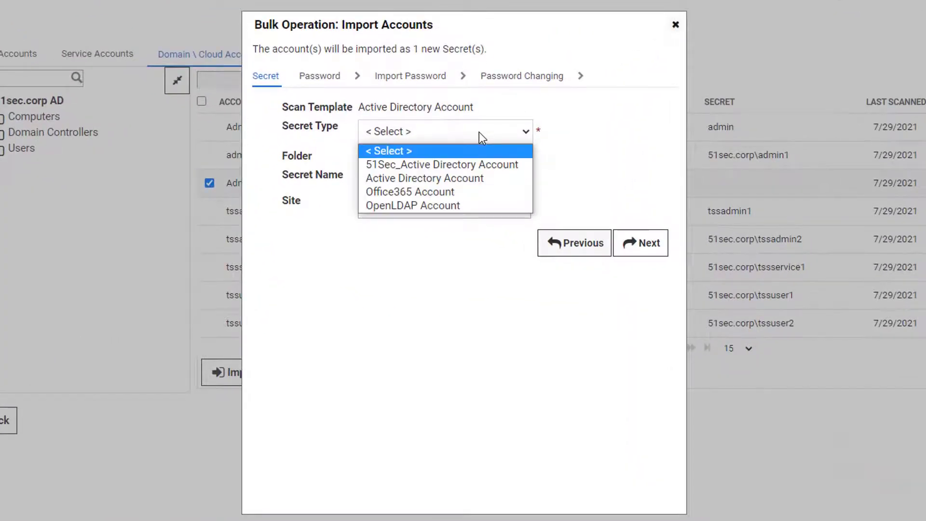
{"action": "left_click", "coordinate": [481, 165]}
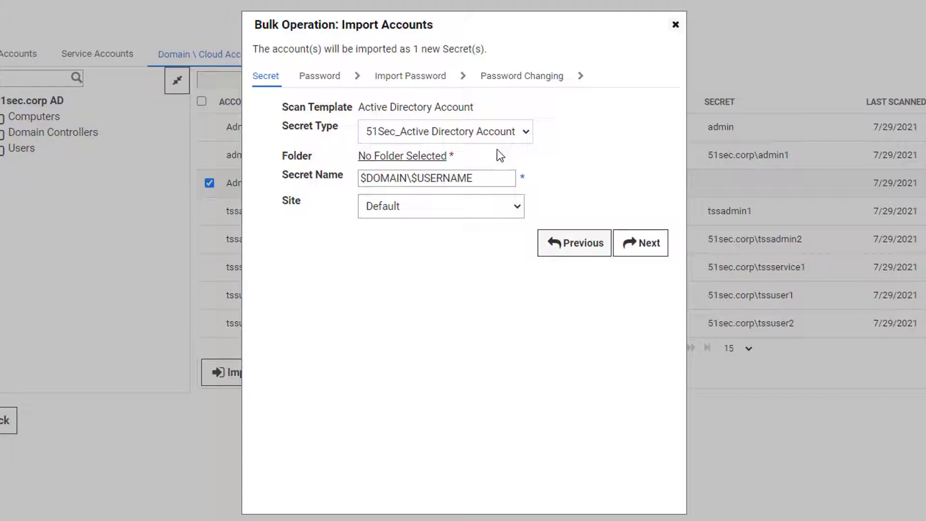
{"action": "left_click", "coordinate": [415, 156]}
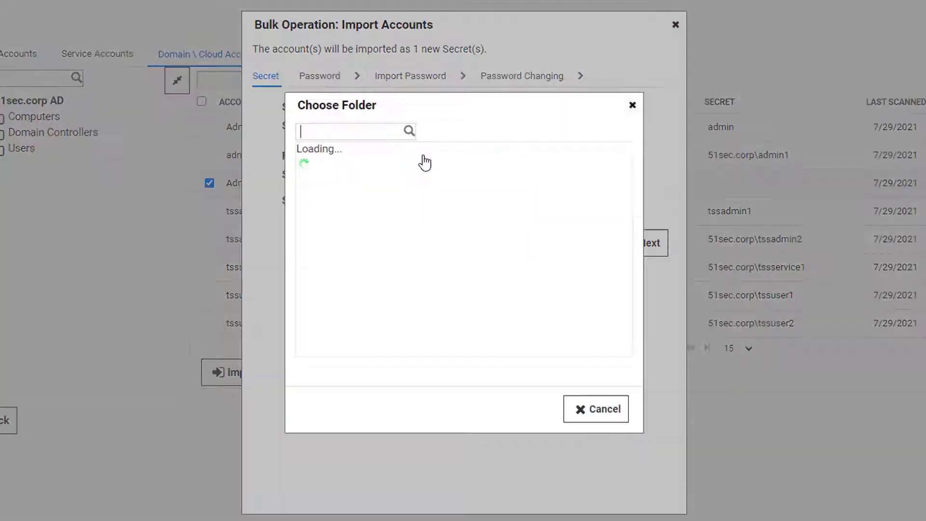
{"action": "left_click", "coordinate": [320, 182]}
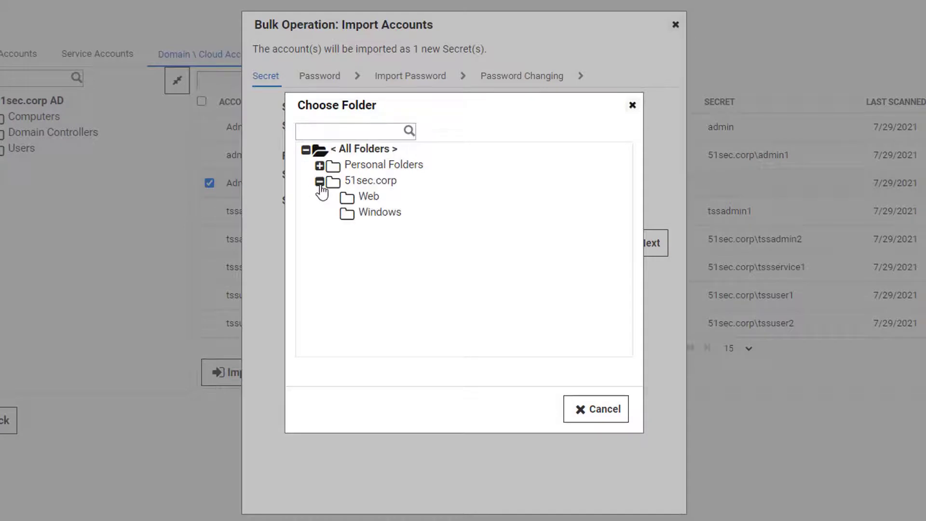
{"action": "left_click", "coordinate": [359, 213]}
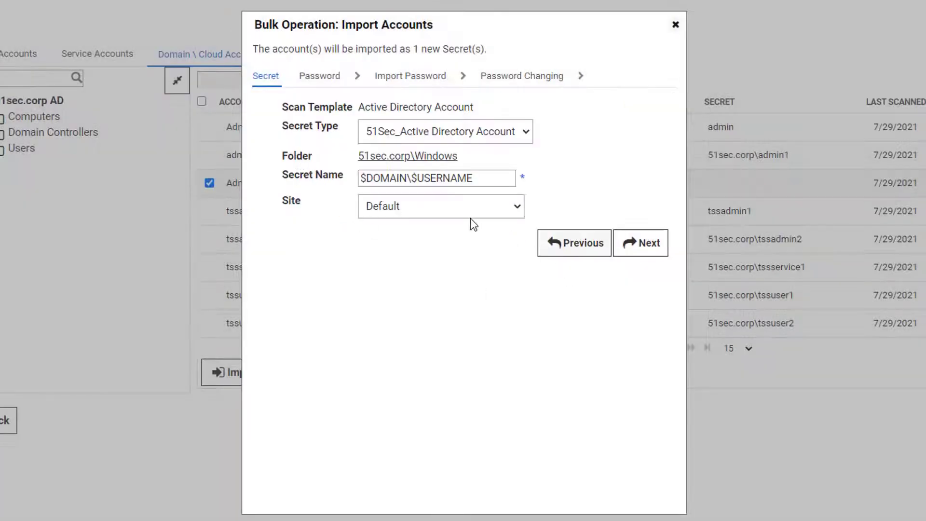
Step: Keep 'I know the current password' and enter the account's current password
{"action": "left_click", "coordinate": [648, 256]}
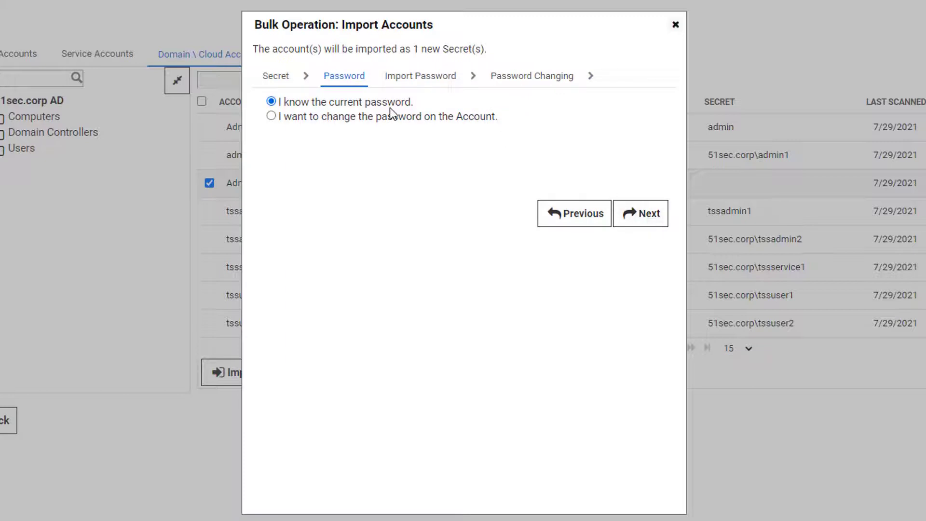
{"action": "left_click", "coordinate": [649, 215]}
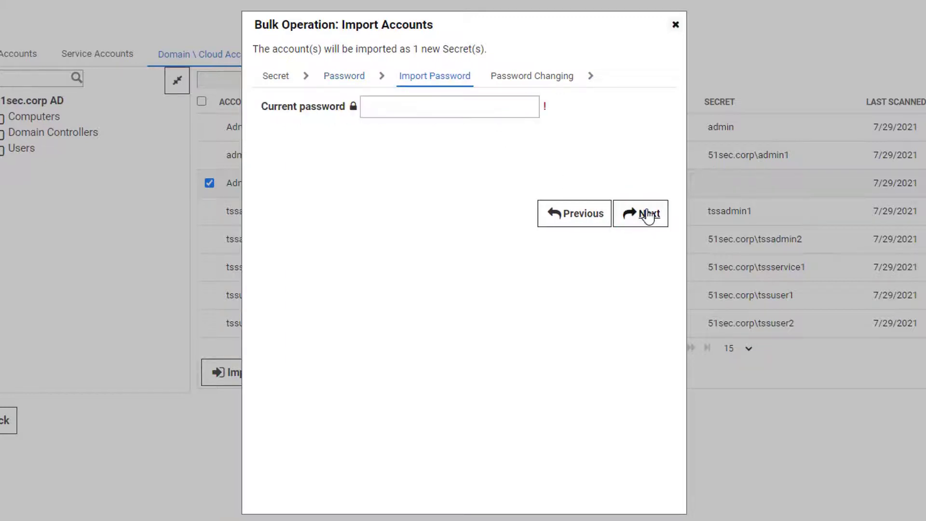
{"action": "left_click", "coordinate": [400, 106]}
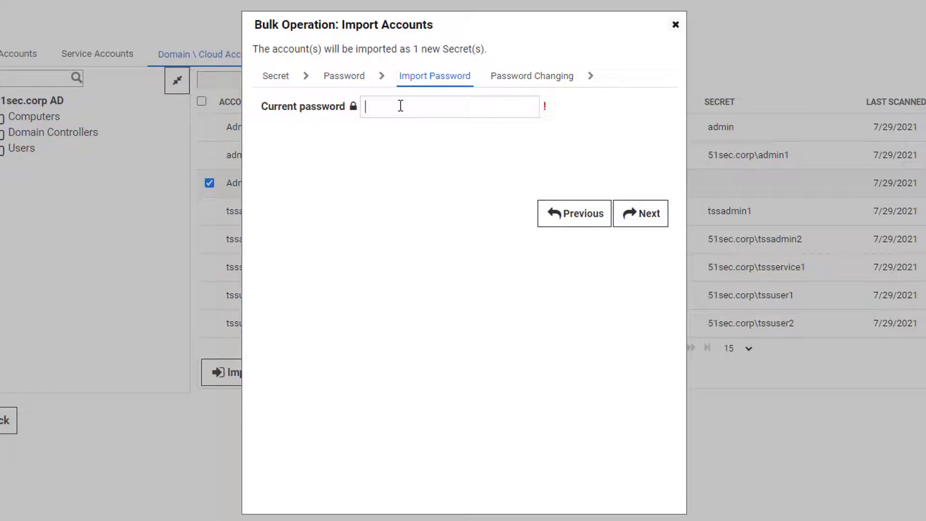
{"action": "type", "text": "•••••"}
Step: Have the admin secret change future passwords as the privileged account, and finish the import
{"action": "left_click", "coordinate": [641, 214]}
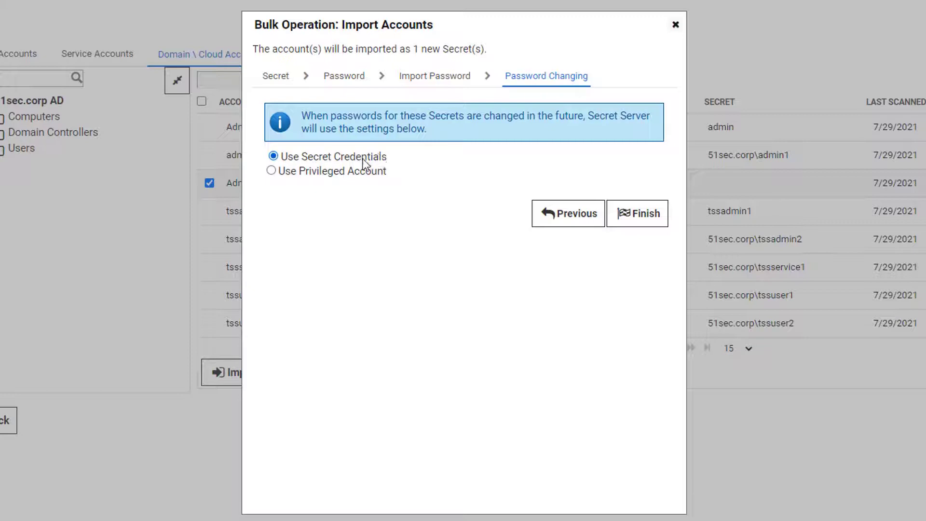
{"action": "left_click", "coordinate": [360, 174]}
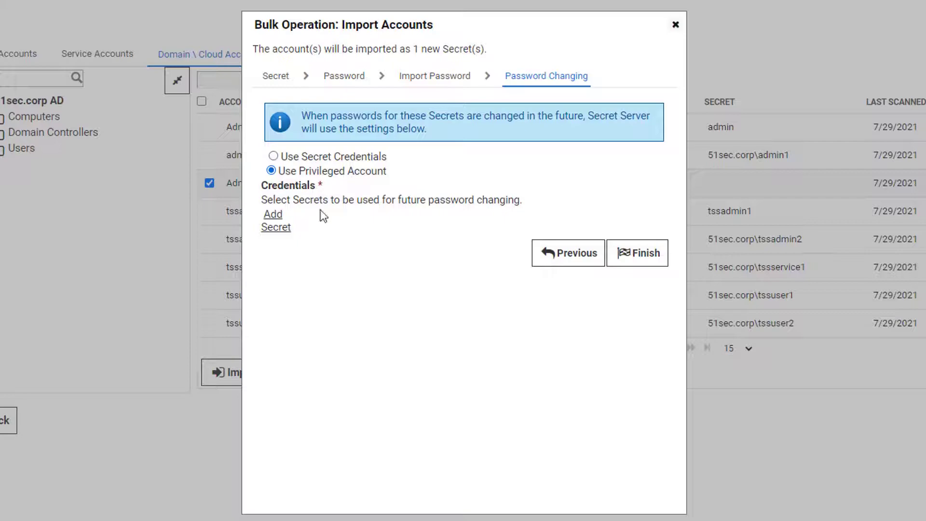
{"action": "left_click", "coordinate": [282, 222]}
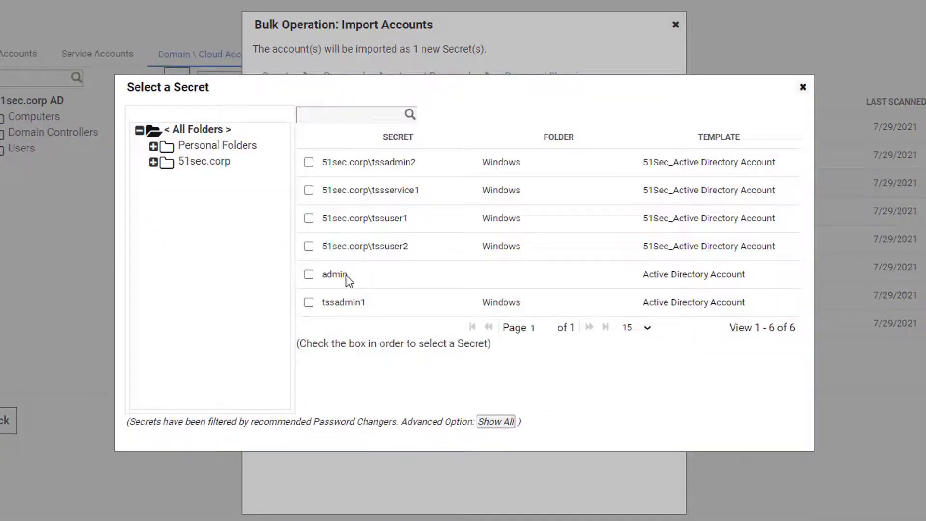
{"action": "left_click", "coordinate": [309, 274]}
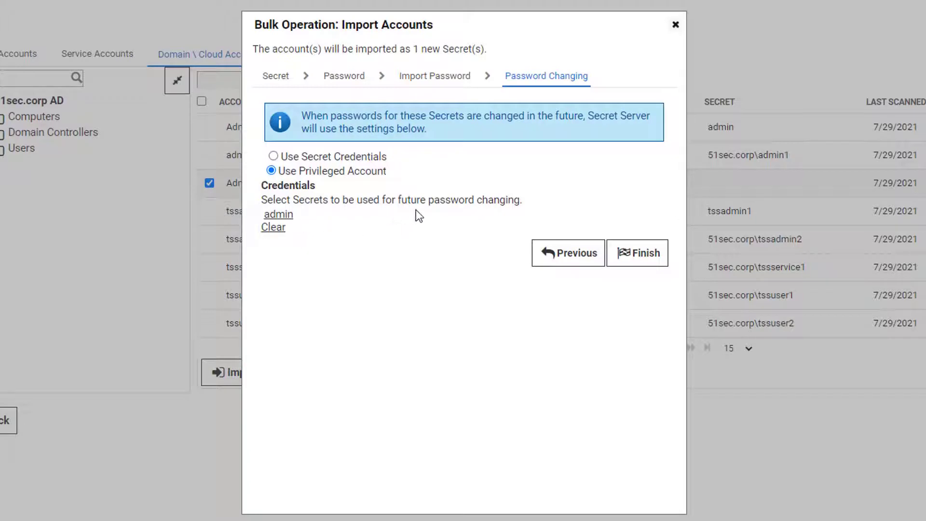
{"action": "left_click", "coordinate": [641, 254]}
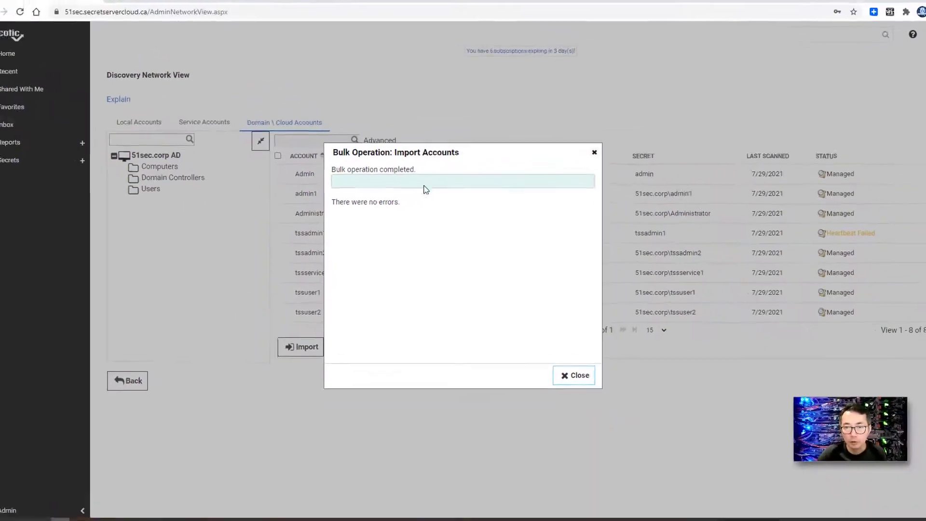
Step: Close the import results and review the 51sec.corp\Administrator secret's failed heartbeat status
{"action": "left_click", "coordinate": [574, 375]}
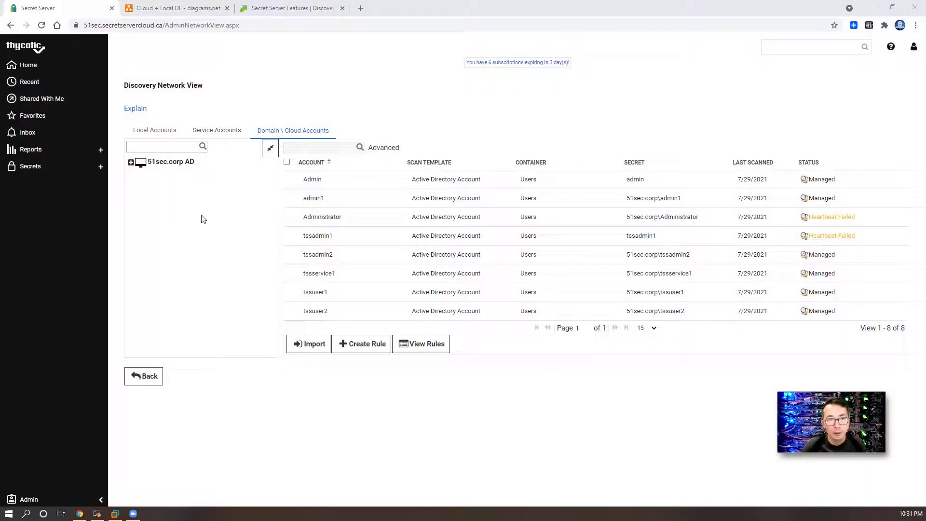
{"action": "left_click", "coordinate": [52, 167]}
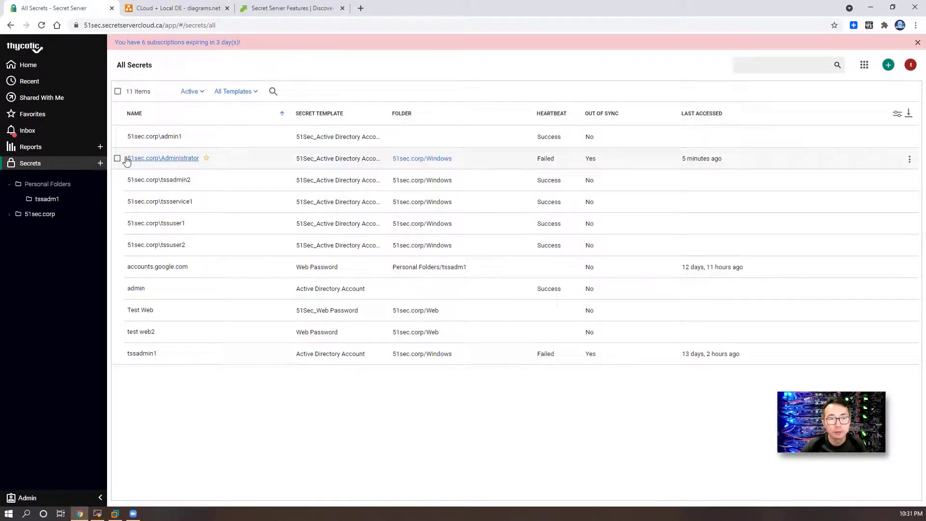
{"action": "left_click", "coordinate": [186, 160]}
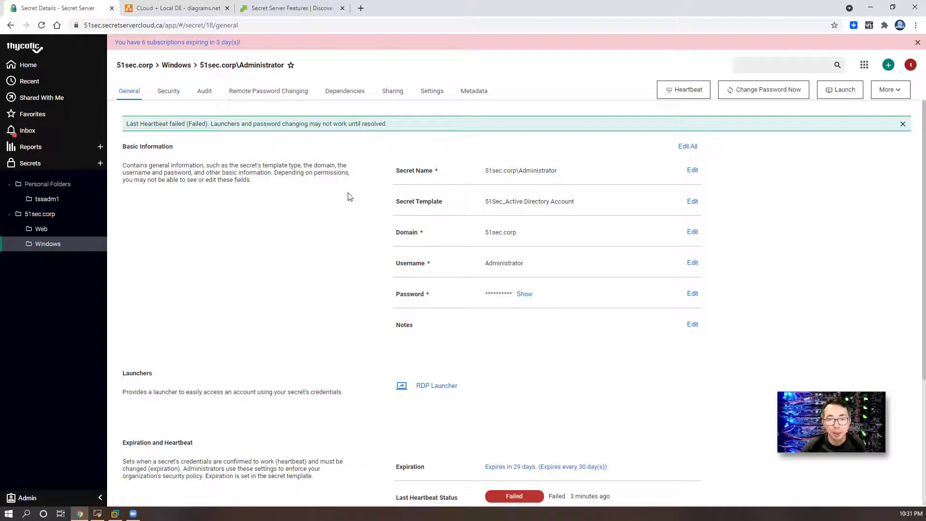
{"action": "scroll", "coordinate": [353, 289], "scroll_direction": "down", "scroll_amount": 1}
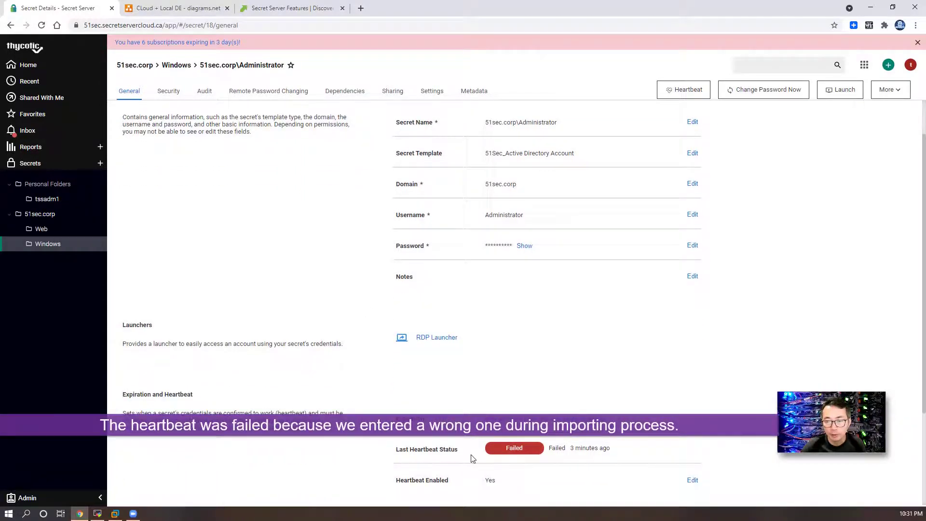
{"action": "scroll", "coordinate": [459, 410], "scroll_direction": "up", "scroll_amount": 1}
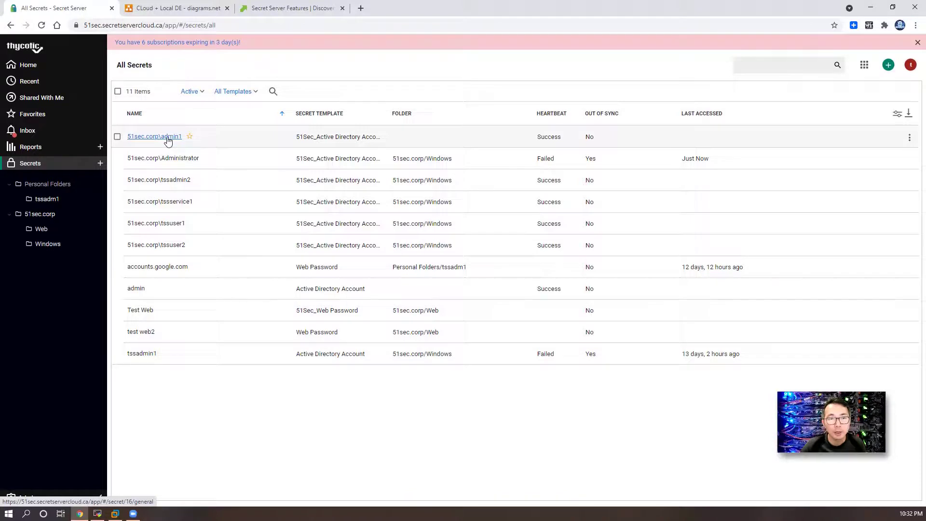
{"action": "left_click", "coordinate": [167, 137]}
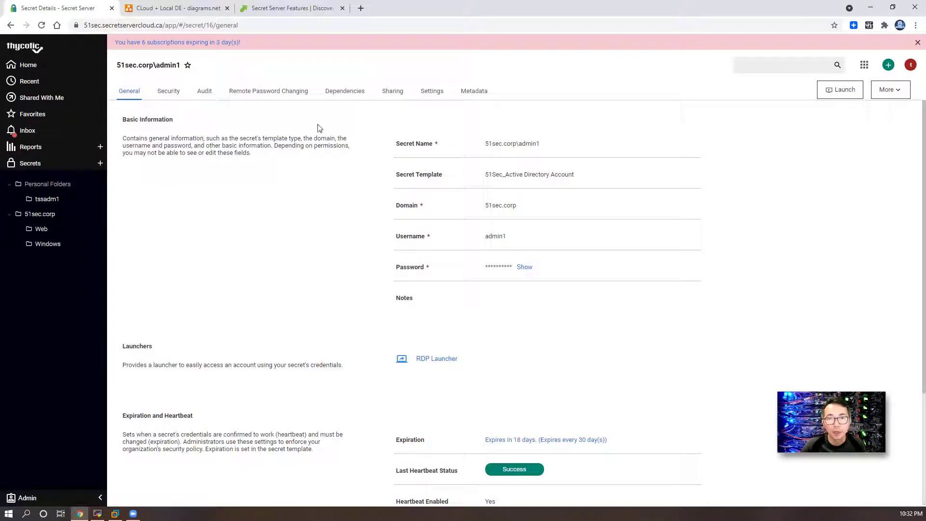
{"action": "left_click", "coordinate": [343, 95]}
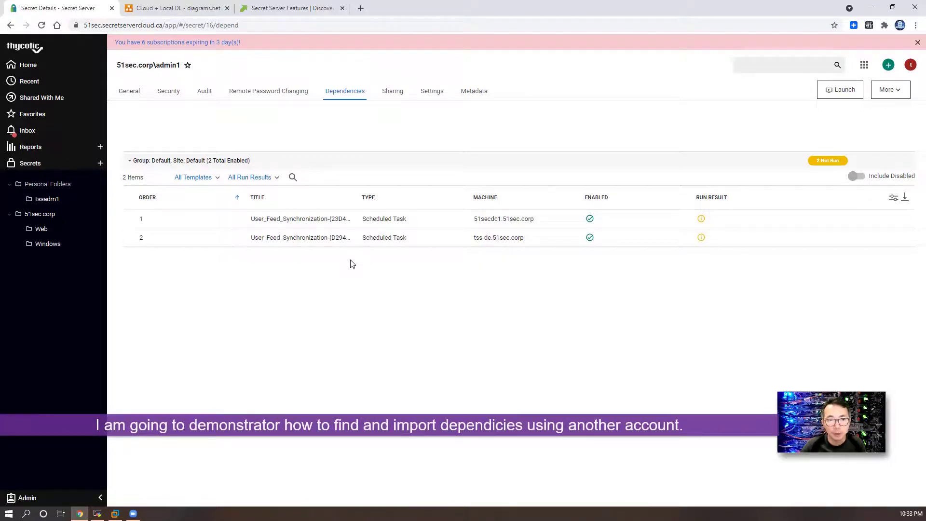
{"action": "left_click", "coordinate": [50, 168]}
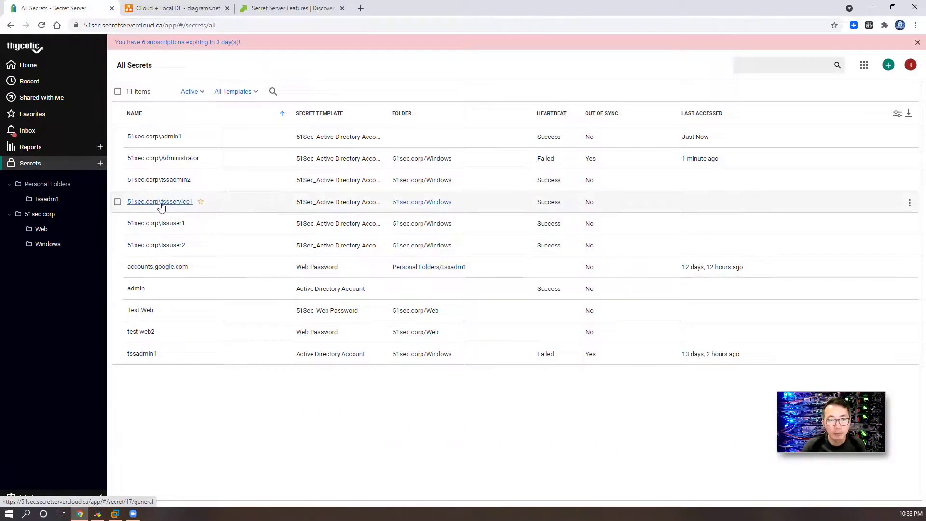
Step: Open the 51sec.corp\tssservice1 secret and view its Dependencies, which show 0 items
{"action": "left_click", "coordinate": [190, 206]}
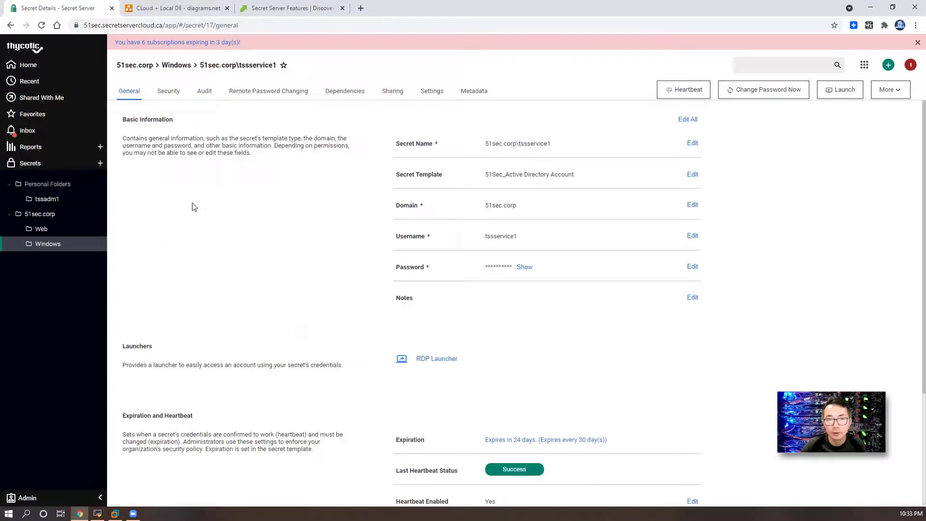
{"action": "left_click", "coordinate": [336, 99]}
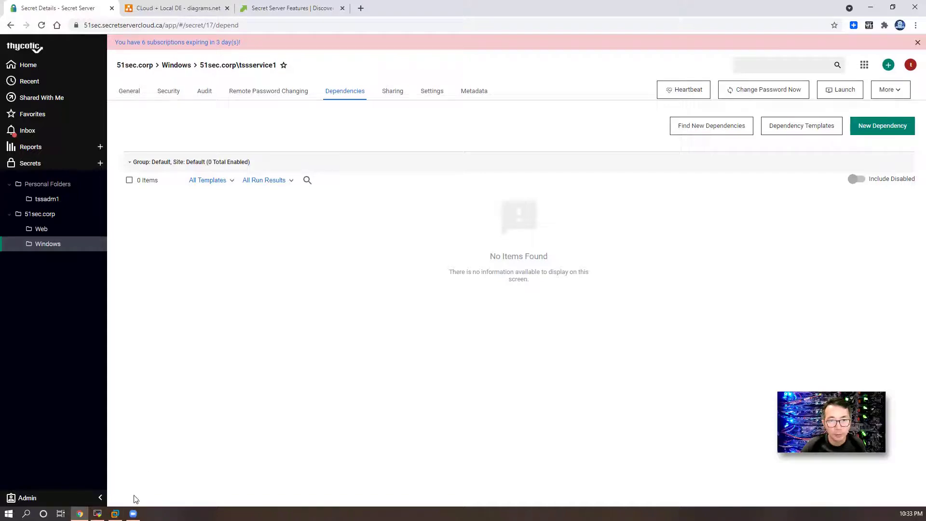
Step: In the remote session, maximize Task Scheduler and start a new basic task named test1
{"action": "left_click", "coordinate": [115, 513]}
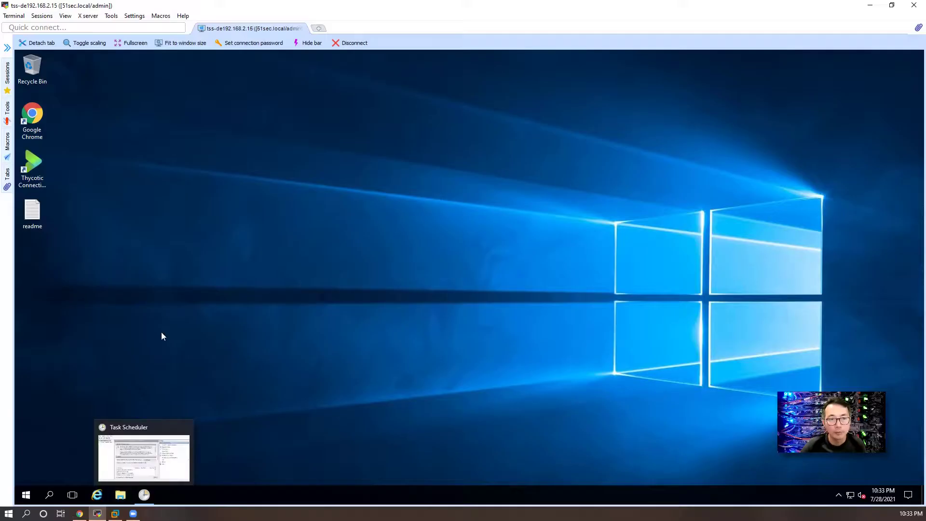
{"action": "left_click", "coordinate": [144, 495]}
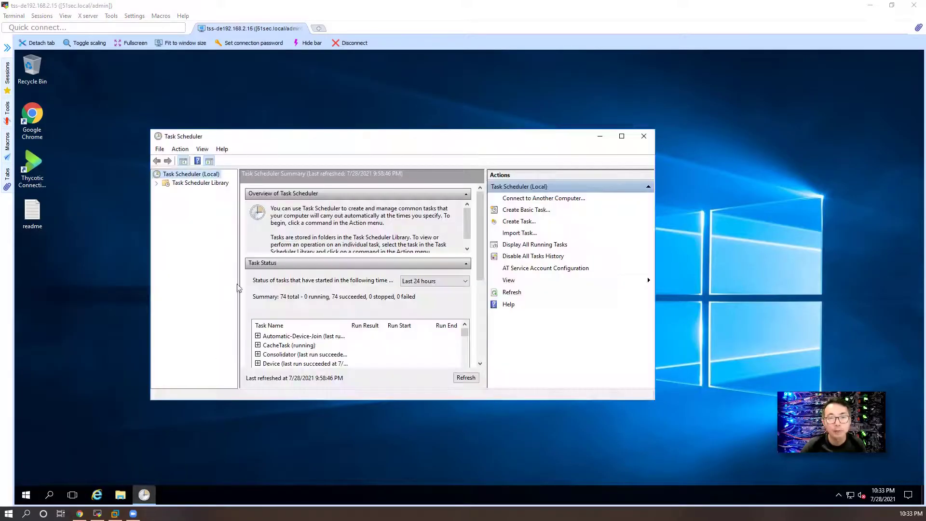
{"action": "double_click", "coordinate": [404, 142]}
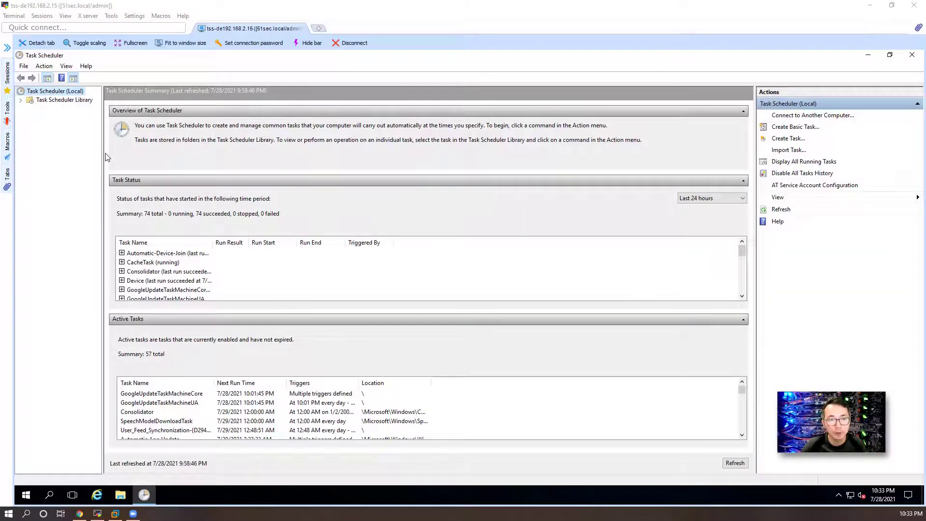
{"action": "right_click", "coordinate": [52, 100]}
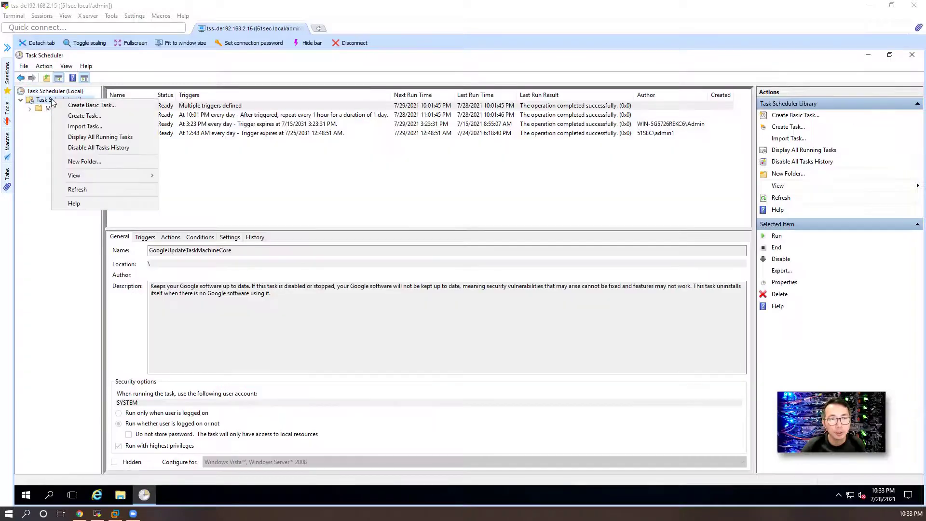
{"action": "left_click", "coordinate": [73, 106]}
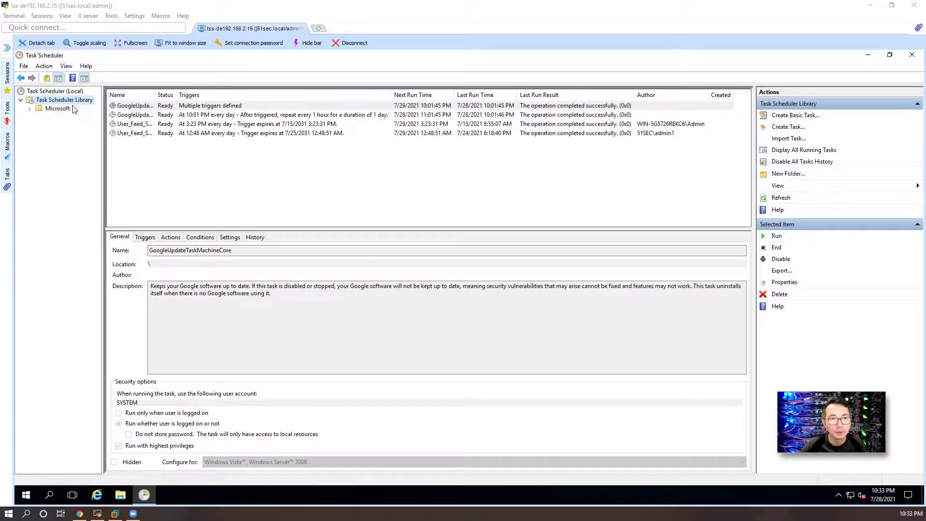
{"action": "type", "text": "test1"}
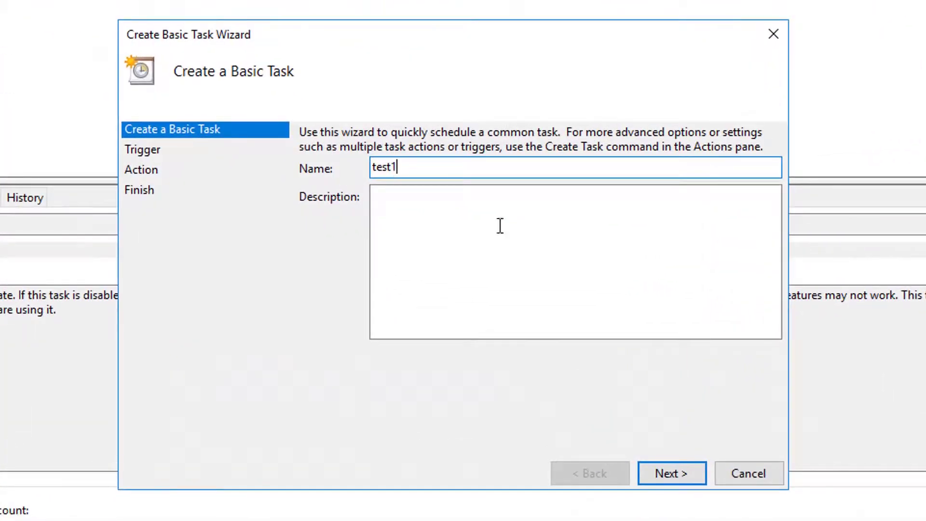
Step: Schedule the task daily and set it to start C:\Windows\System32\cmd.exe
{"action": "left_click", "coordinate": [670, 476]}
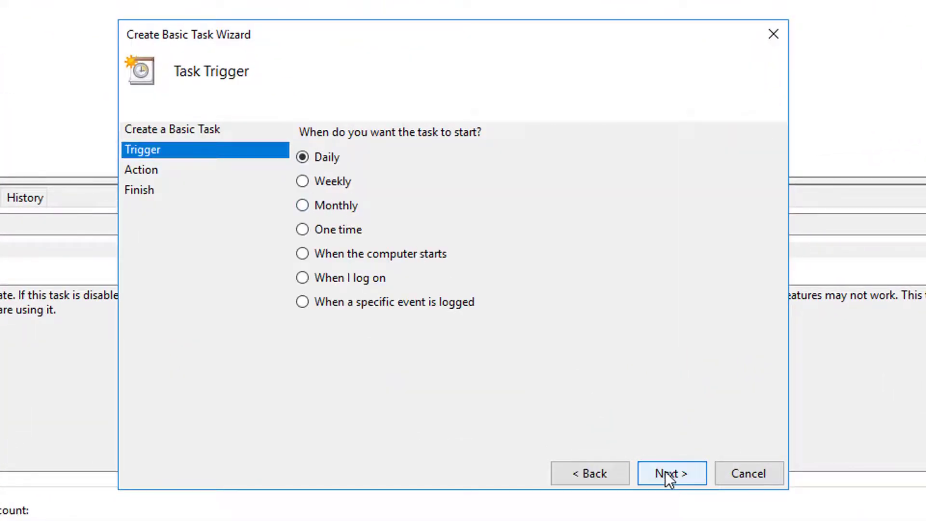
{"action": "left_click", "coordinate": [691, 474]}
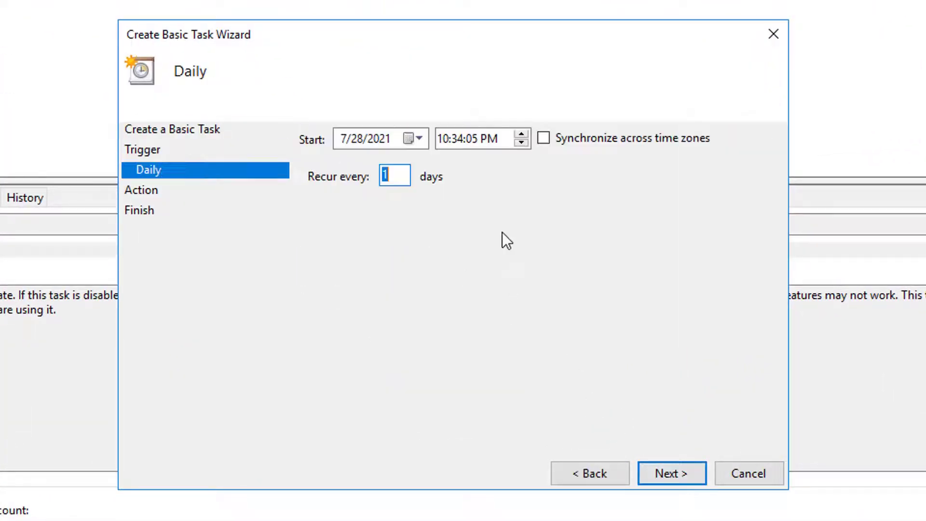
{"action": "left_click", "coordinate": [671, 475]}
{"action": "left_click", "coordinate": [677, 475]}
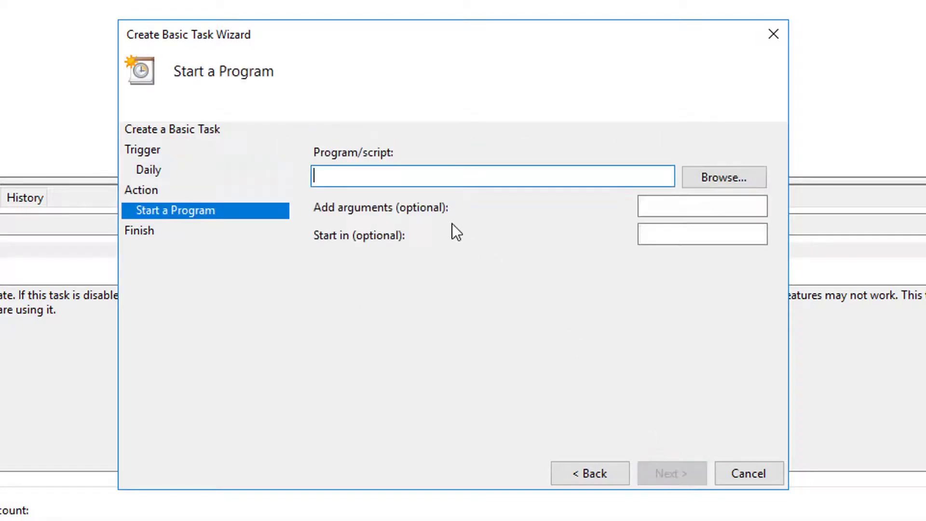
{"action": "left_click", "coordinate": [720, 185]}
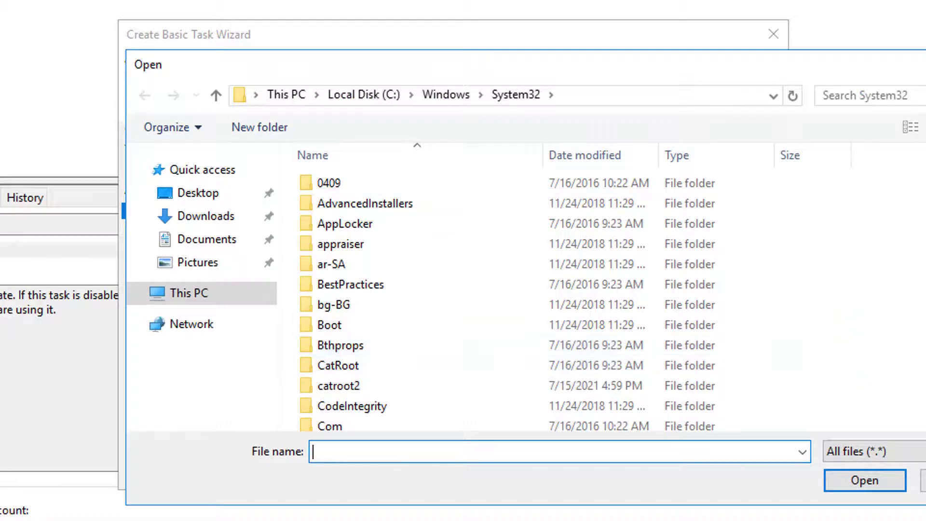
{"action": "type", "text": "cmd"}
{"action": "scroll", "coordinate": [415, 410], "scroll_direction": "up", "scroll_amount": 3}
{"action": "left_click", "coordinate": [361, 341]}
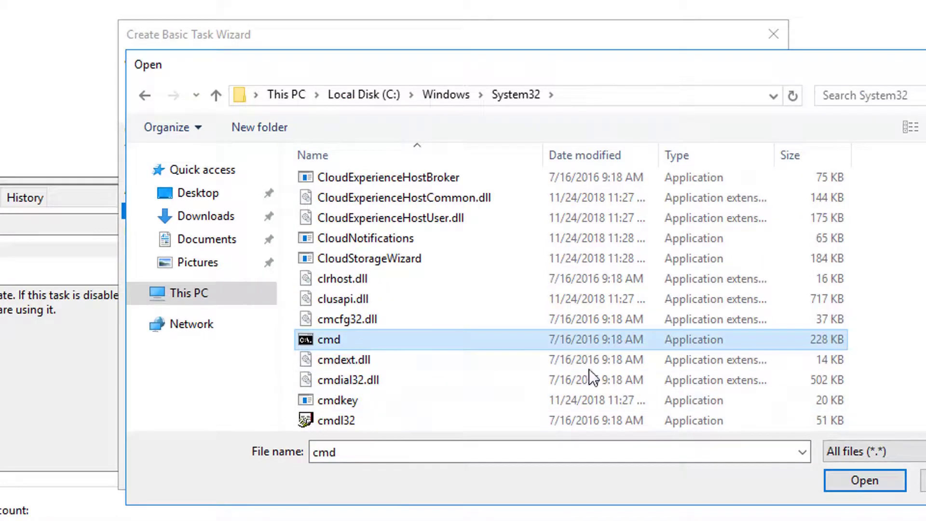
{"action": "left_click", "coordinate": [841, 475]}
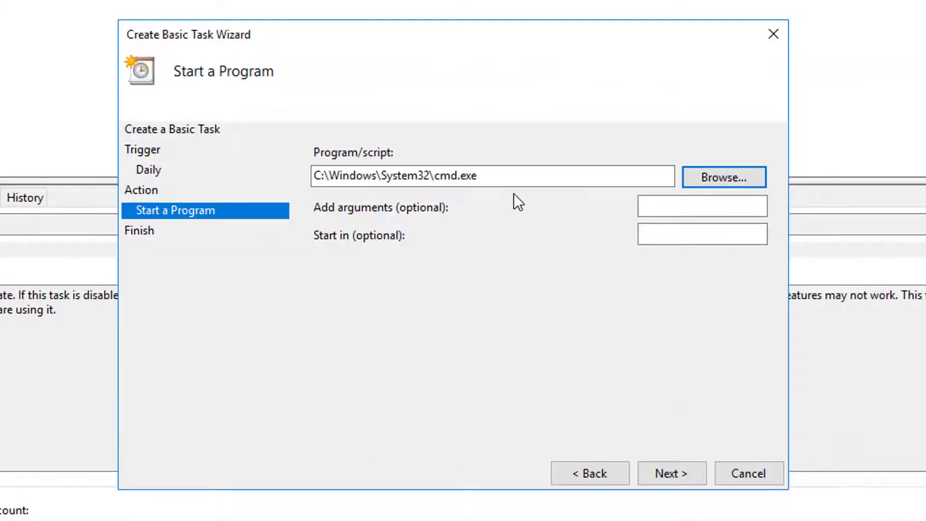
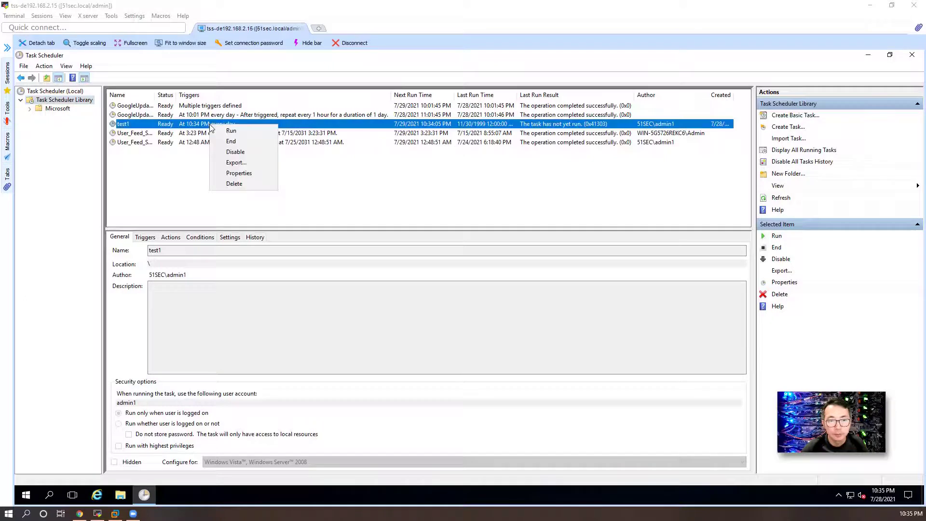
Step: Open the test1 task's Properties dialog and move it toward the screen centre
{"action": "left_click", "coordinate": [238, 174]}
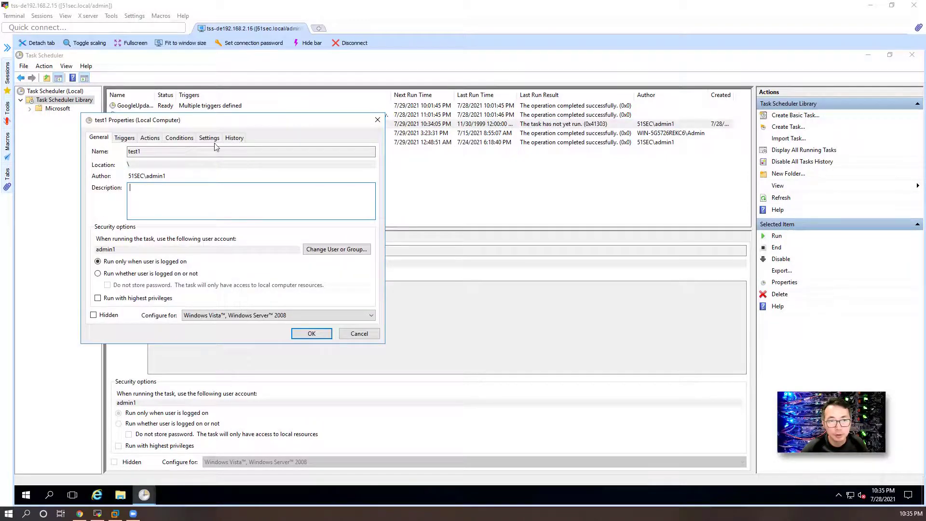
{"action": "left_click_drag", "start_coordinate": [217, 120], "coordinate": [364, 153]}
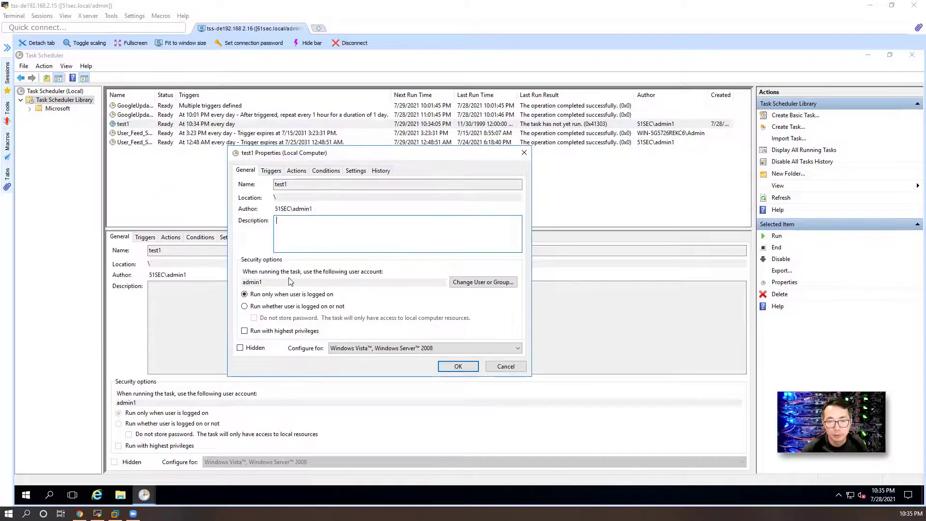
Step: Set test1's run-as account to tssservice1, resolved to 51SEC\tssservice1
{"action": "left_click", "coordinate": [468, 288]}
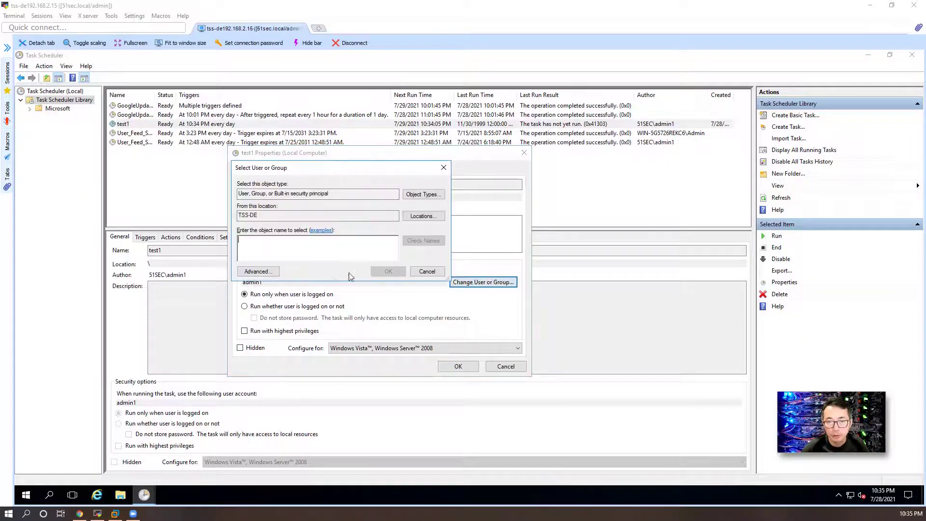
{"action": "type", "text": "tss"}
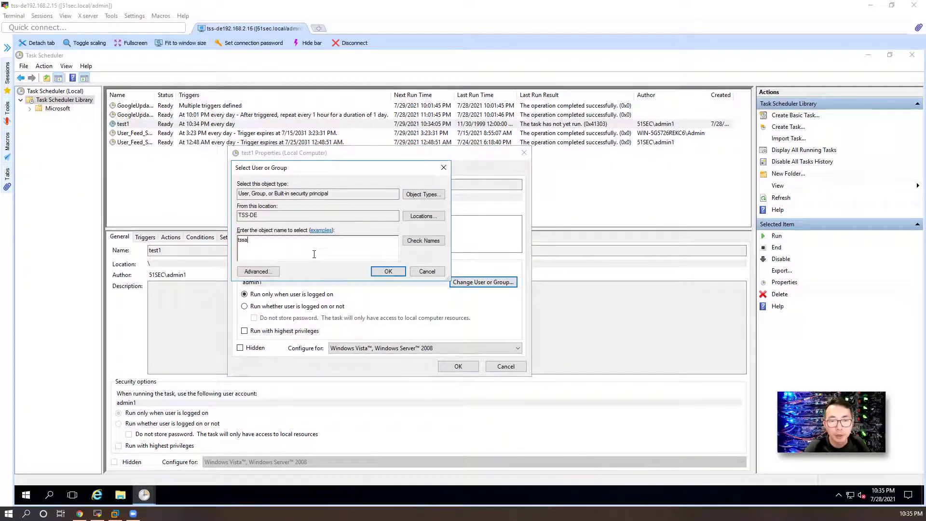
{"action": "type", "text": "service"}
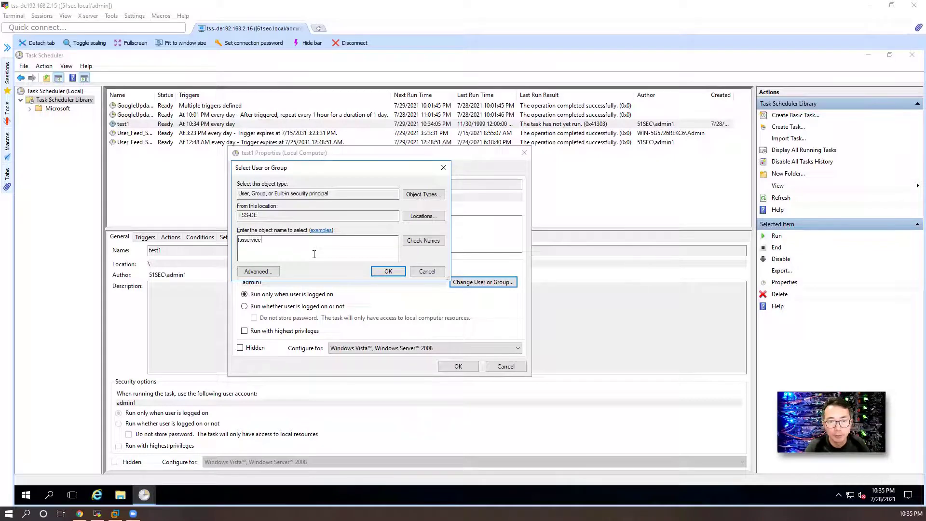
{"action": "type", "text": "1"}
{"action": "left_click", "coordinate": [416, 243]}
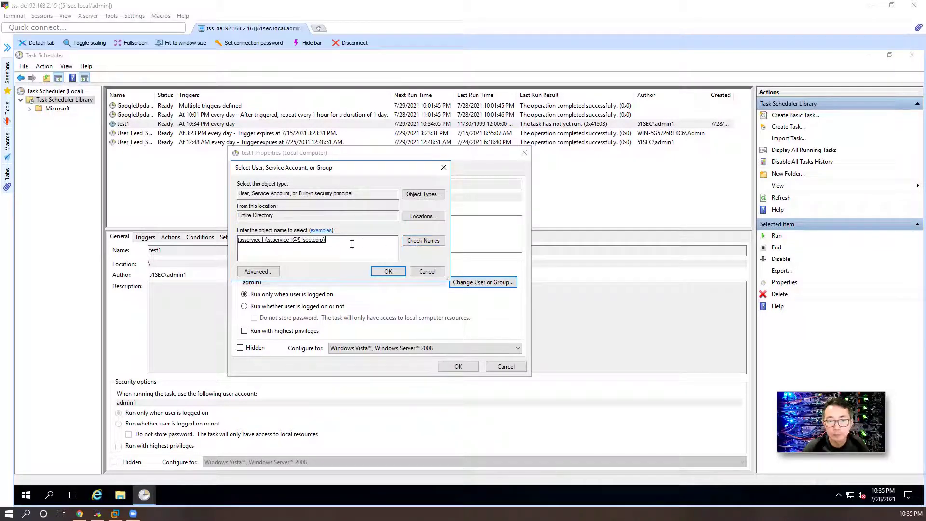
{"action": "left_click", "coordinate": [381, 272]}
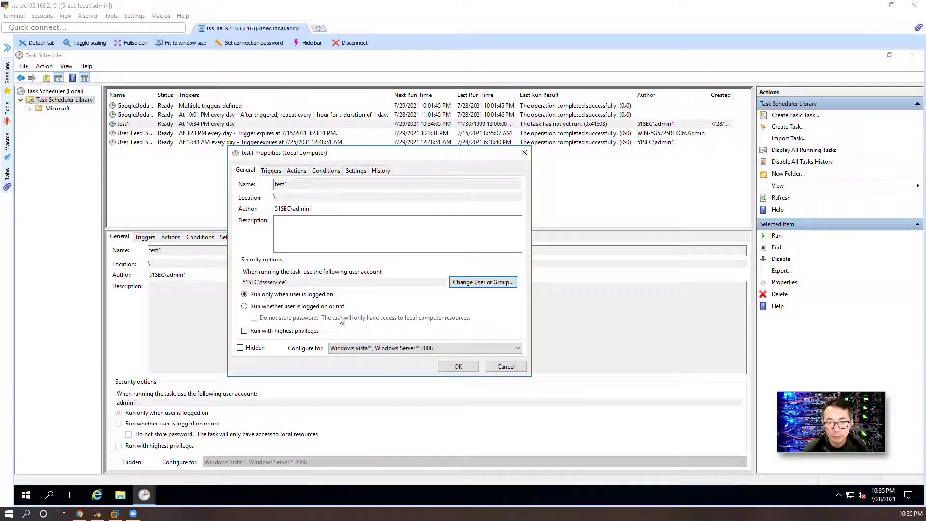
Step: Save the account change, then set test1 to run whether the user is logged on or not
{"action": "left_click", "coordinate": [456, 367]}
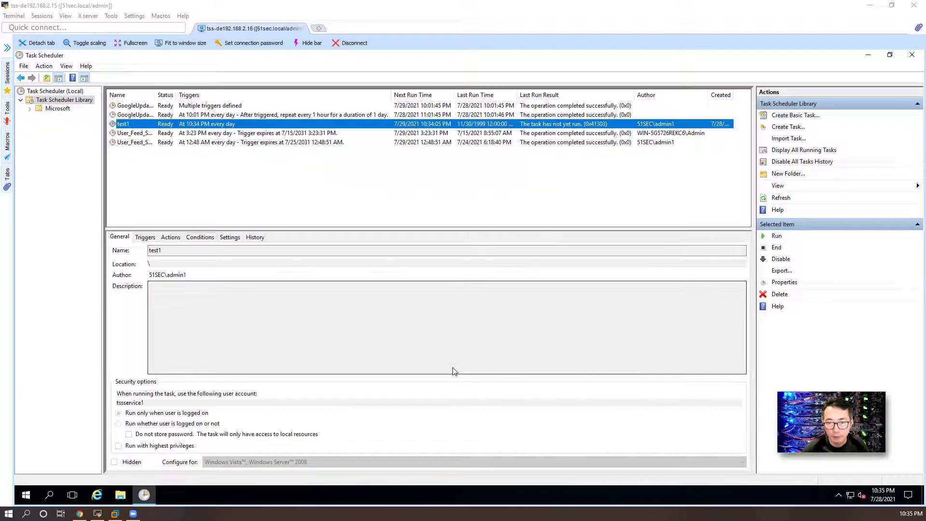
{"action": "right_click", "coordinate": [229, 124]}
{"action": "left_click", "coordinate": [257, 173]}
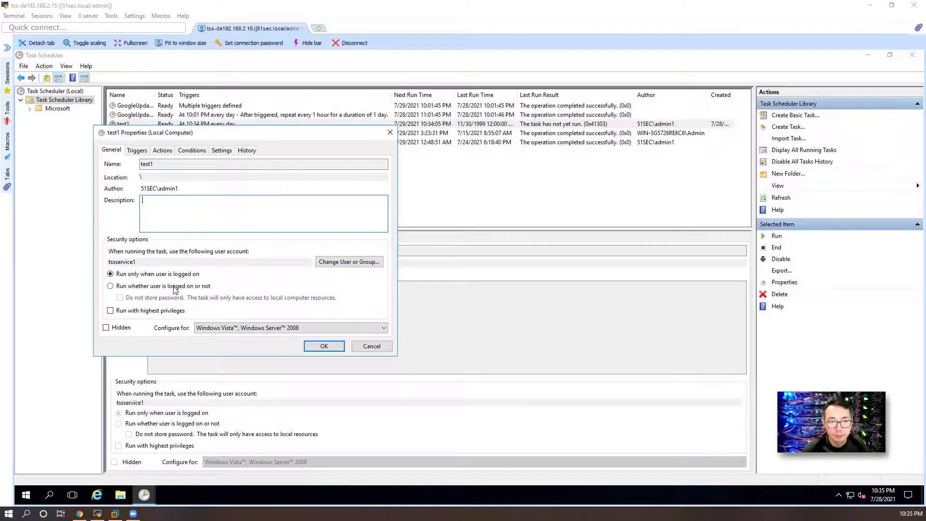
{"action": "left_click", "coordinate": [140, 288]}
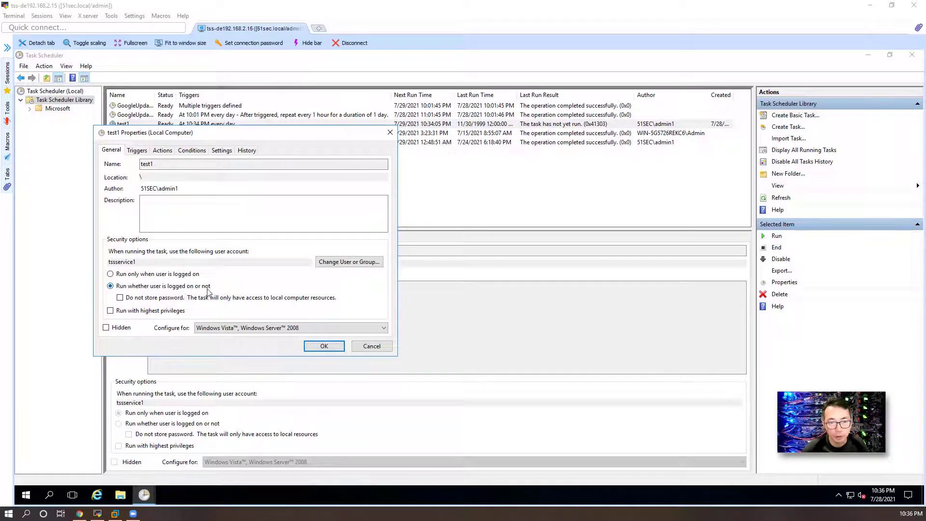
{"action": "left_click", "coordinate": [324, 348]}
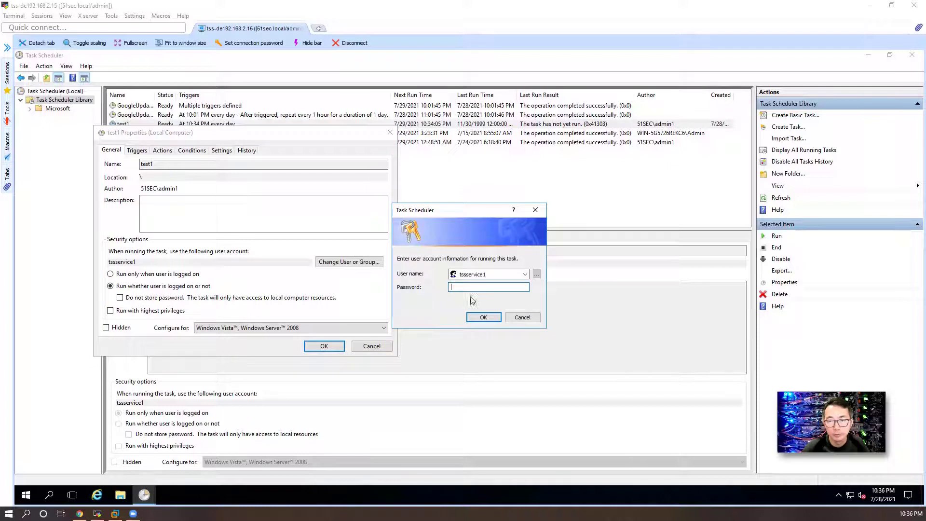
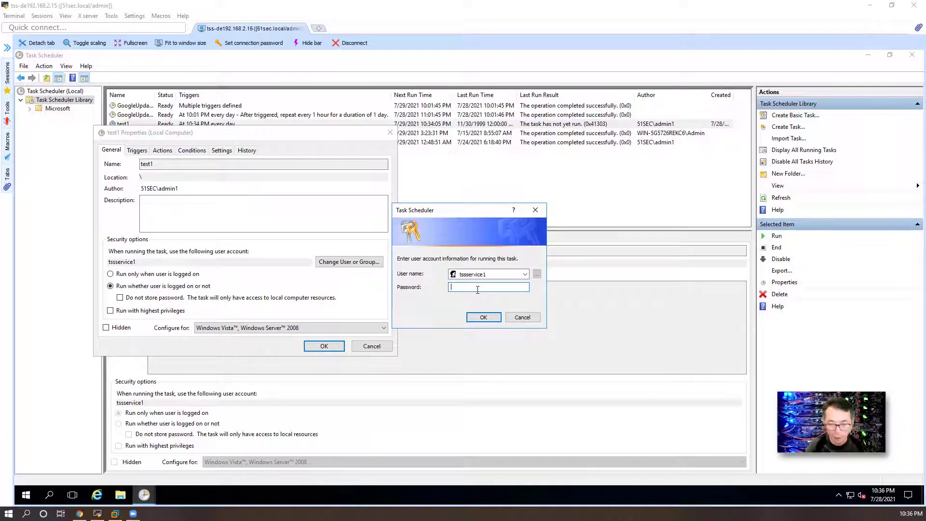
Step: Type the tssservice1 account password into the credentials prompt for task test1
{"action": "type", "text": "•••••"}
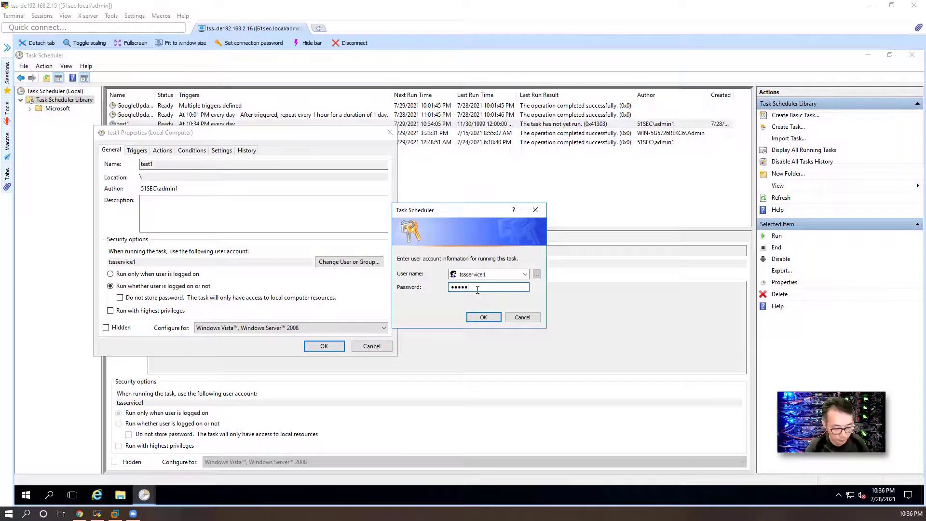
{"action": "type", "text": "•••••••"}
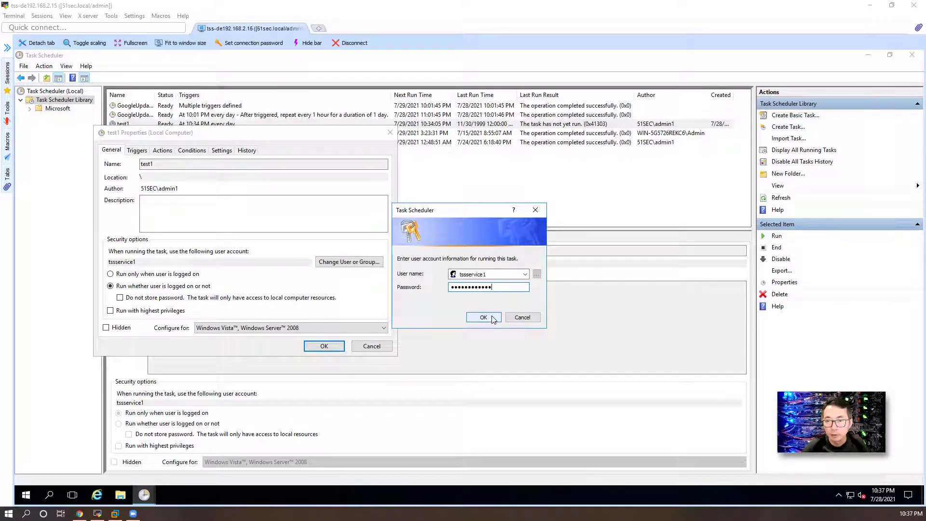
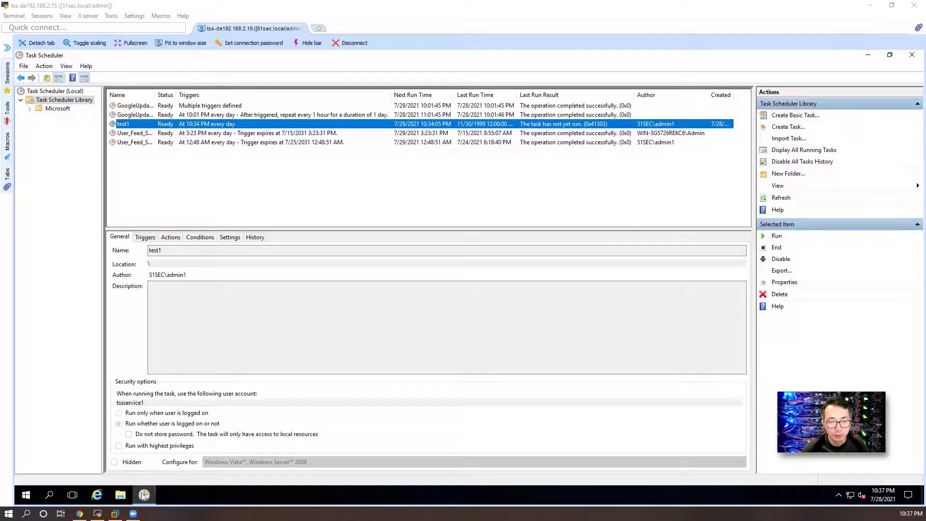
Step: Return to the browser on tssservice1's empty Dependencies tab and open the Admin flyout
{"action": "left_click", "coordinate": [86, 514]}
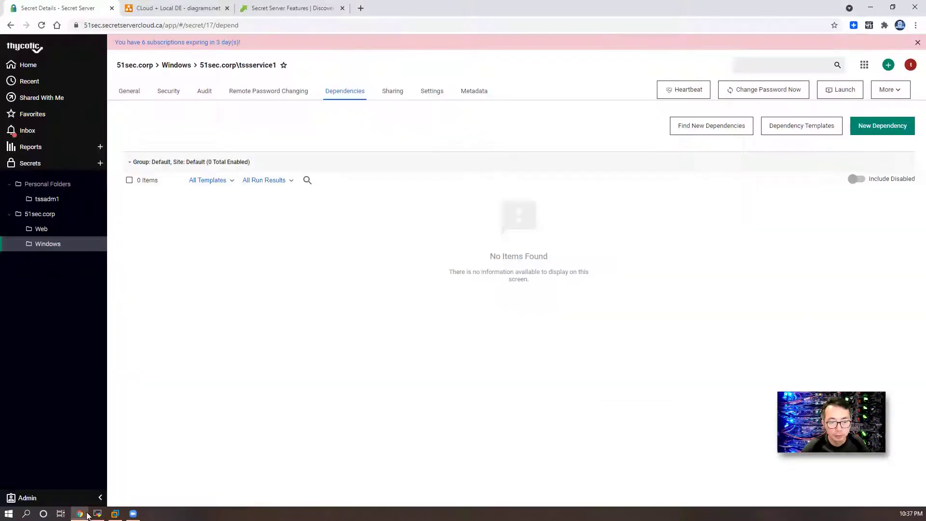
{"action": "left_click", "coordinate": [51, 497]}
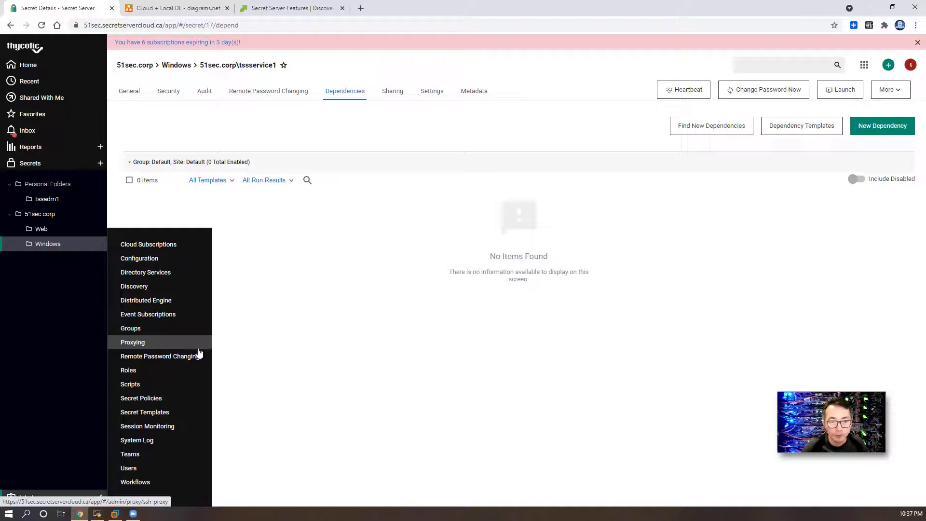
Step: On the Discovery page, run both a Discovery Scan and a Computer Scan now
{"action": "left_click", "coordinate": [199, 287]}
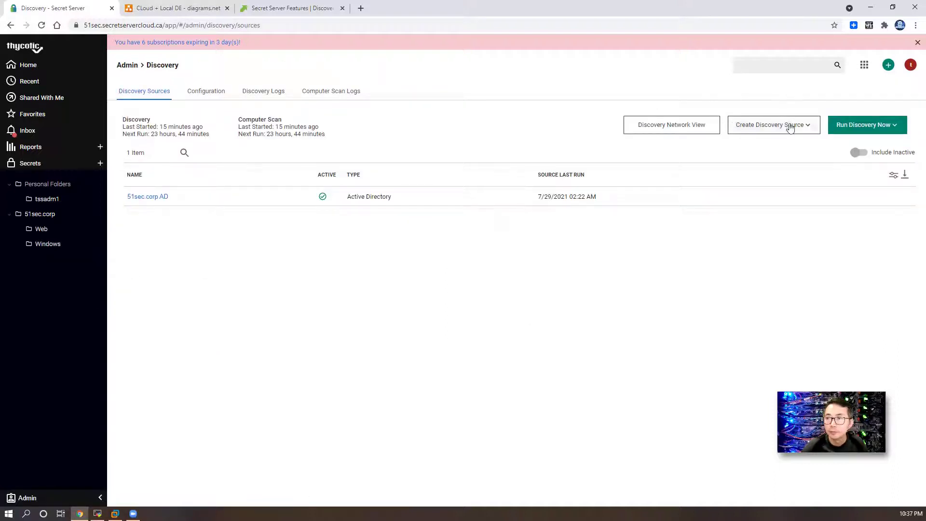
{"action": "left_click", "coordinate": [849, 127]}
{"action": "left_click", "coordinate": [847, 147]}
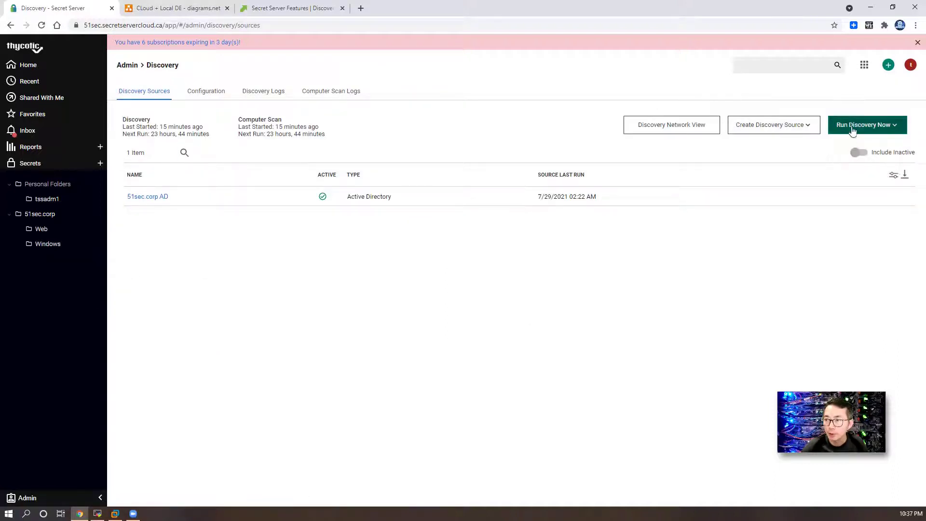
{"action": "left_click", "coordinate": [853, 125]}
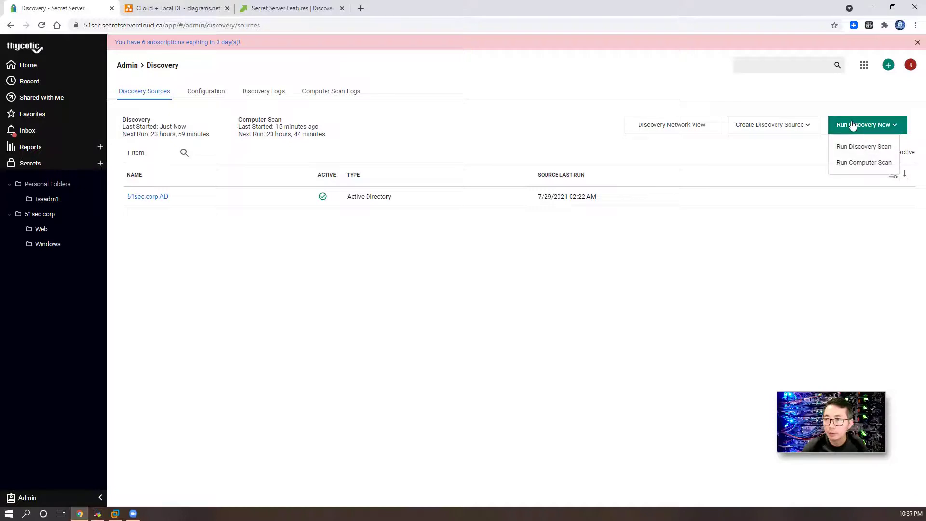
{"action": "left_click", "coordinate": [851, 164]}
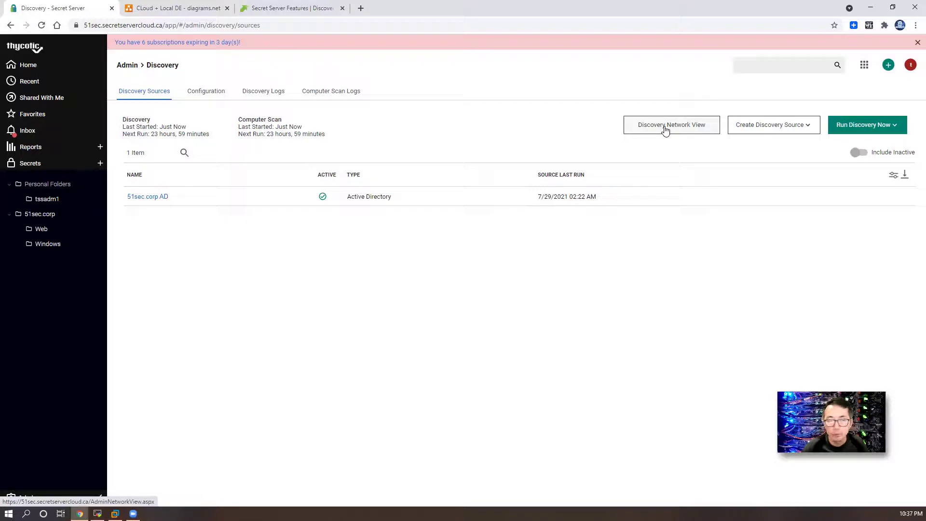
Step: In Discovery Network View's Service Accounts, inspect the unmanaged test1 Windows Scheduled Task on TSS-DE
{"action": "left_click", "coordinate": [666, 129]}
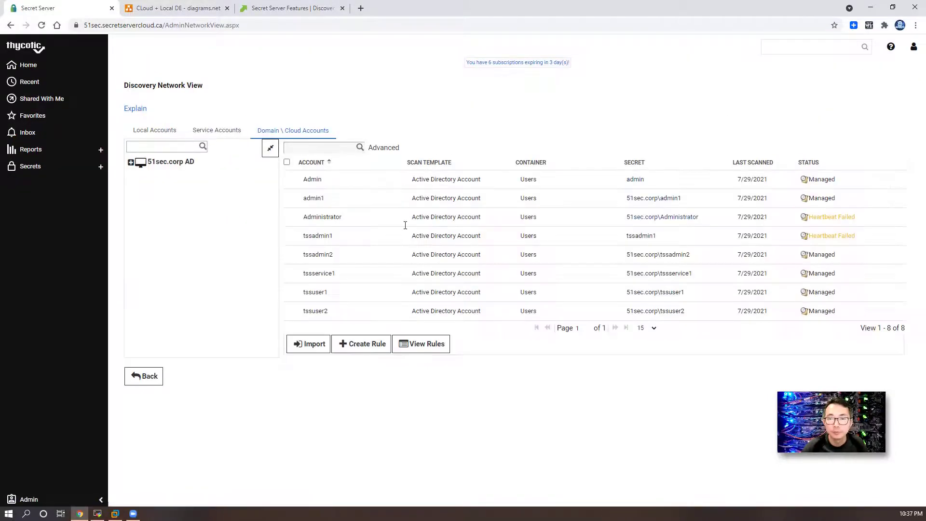
{"action": "left_click", "coordinate": [217, 131]}
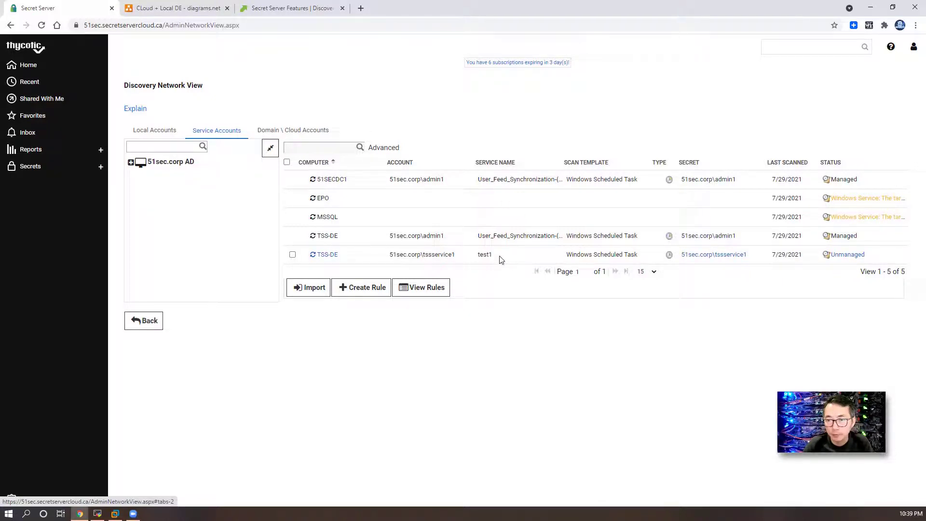
{"action": "left_click_drag", "start_coordinate": [501, 260], "coordinate": [481, 257]}
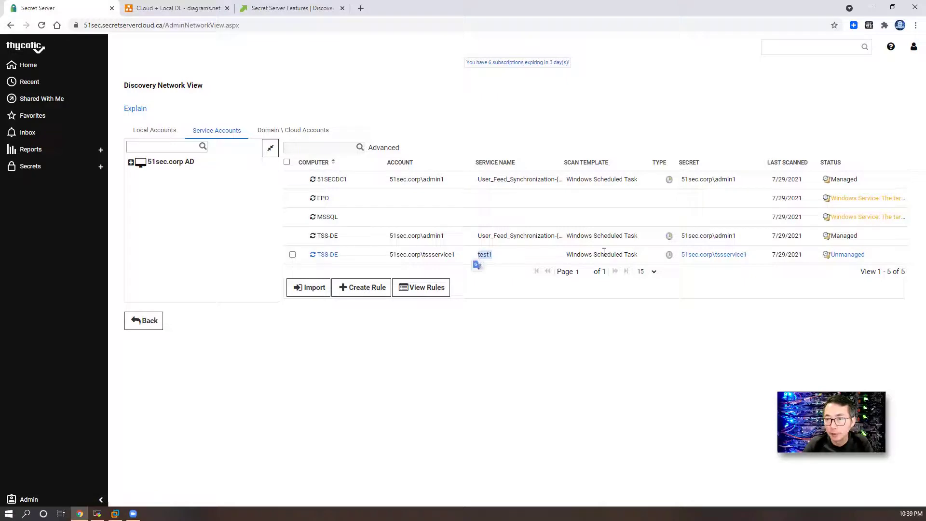
{"action": "left_click_drag", "start_coordinate": [571, 255], "coordinate": [640, 257]}
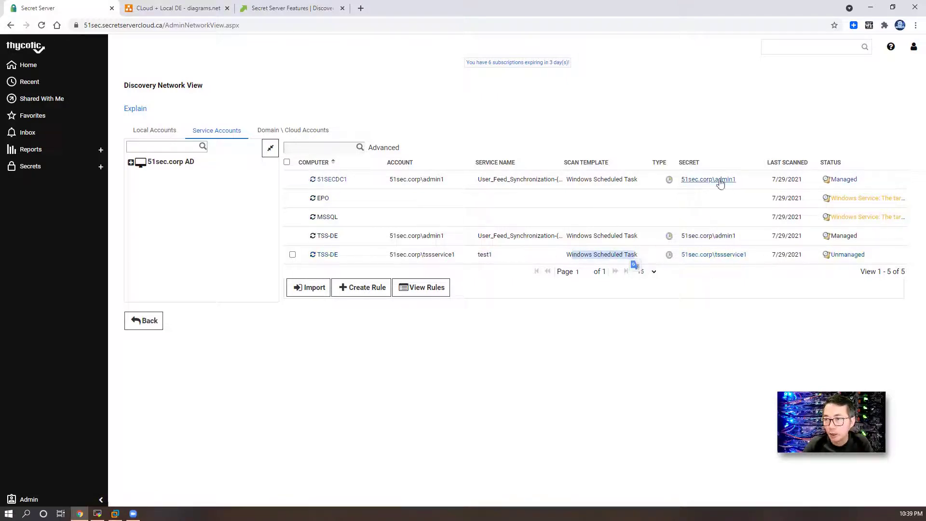
Step: Confirm 51sec.corp\tssservice1's Dependencies tab is still empty, then open the Admin flyout
{"action": "left_click", "coordinate": [721, 257]}
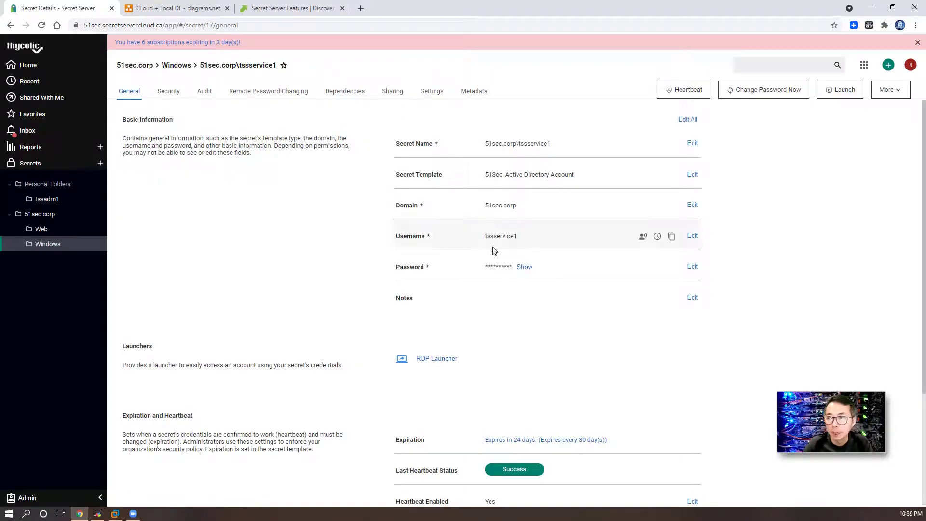
{"action": "left_click", "coordinate": [346, 102]}
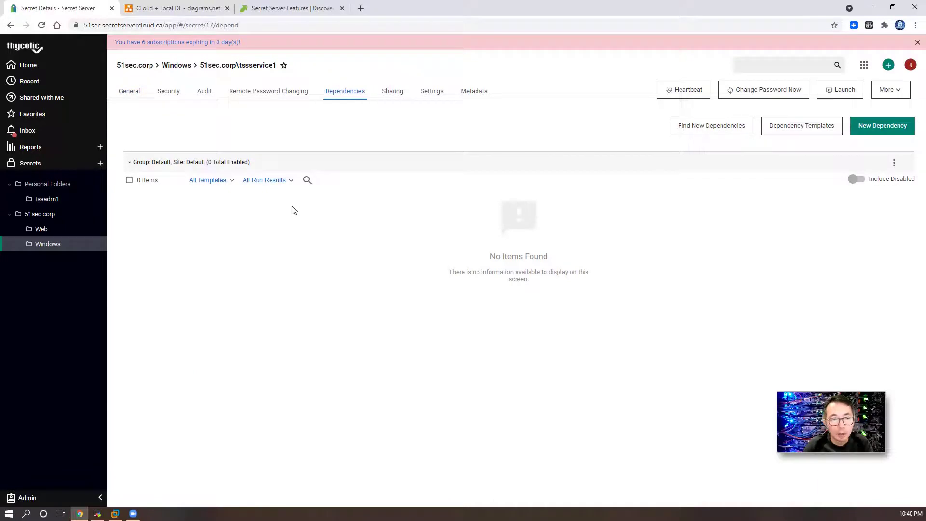
{"action": "left_click", "coordinate": [60, 490]}
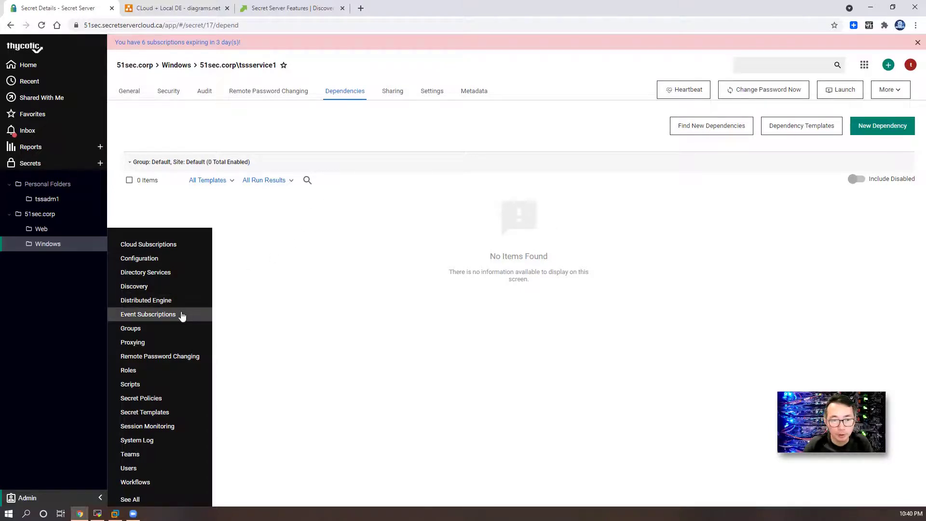
Step: Back in Discovery's service accounts, tick the TSS-DE tssservice1 test1 row for import
{"action": "left_click", "coordinate": [190, 287]}
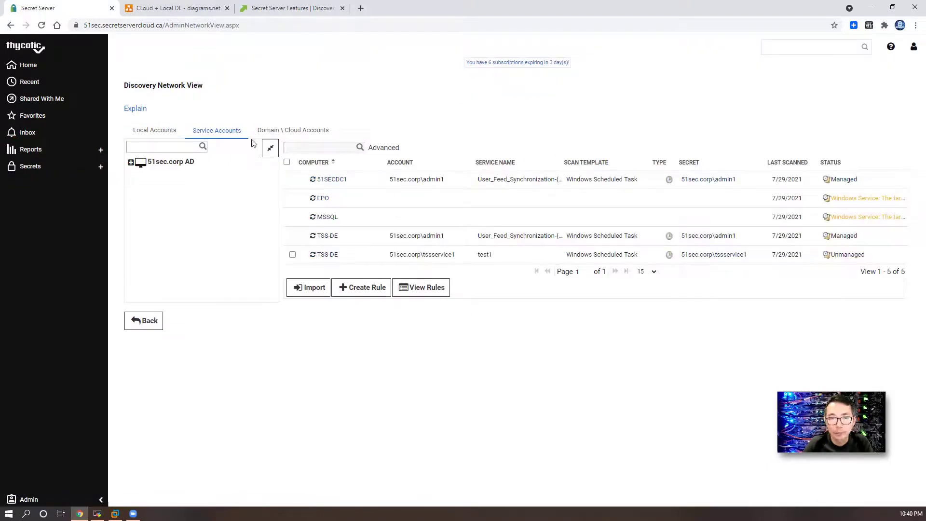
{"action": "left_click", "coordinate": [293, 254]}
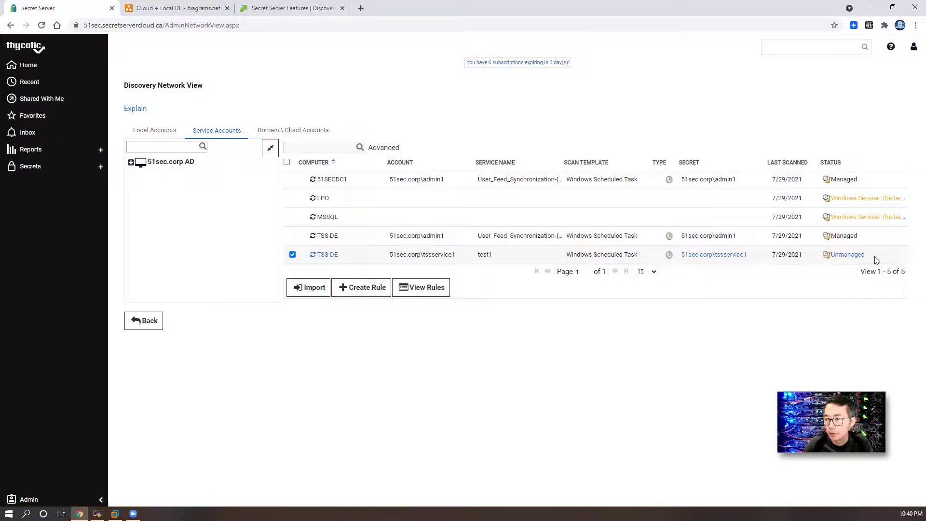
Step: Import the test1 task as a dependency using 51sec.corp\admin1 as the privileged account
{"action": "left_click", "coordinate": [309, 288]}
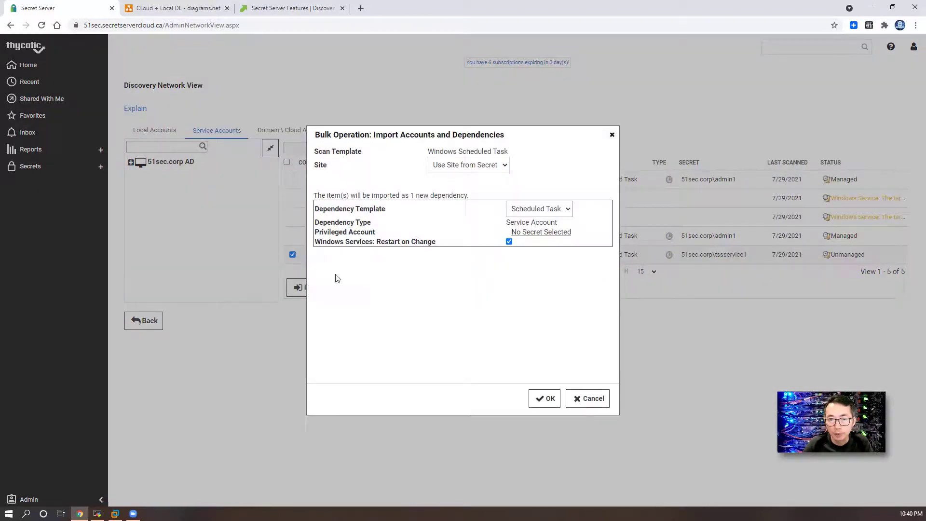
{"action": "left_click", "coordinate": [543, 232]}
{"action": "left_click", "coordinate": [359, 203]}
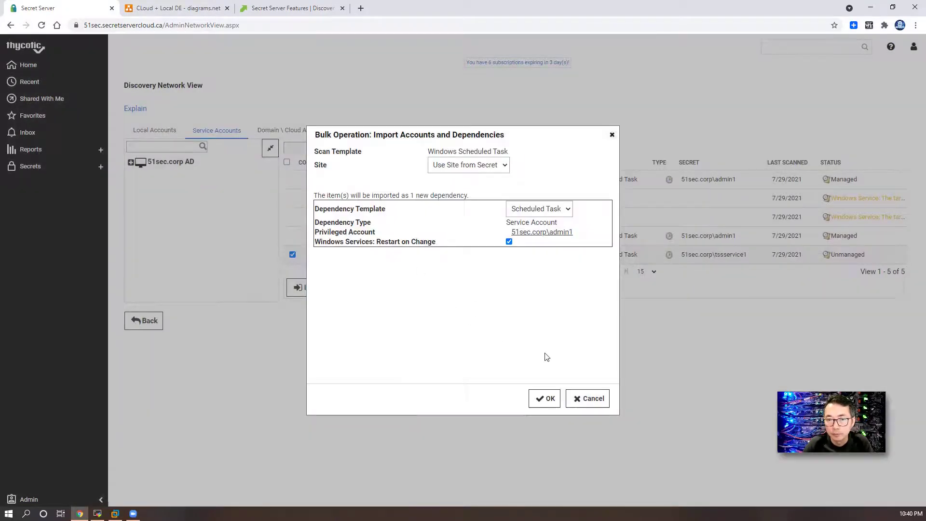
{"action": "left_click", "coordinate": [545, 399]}
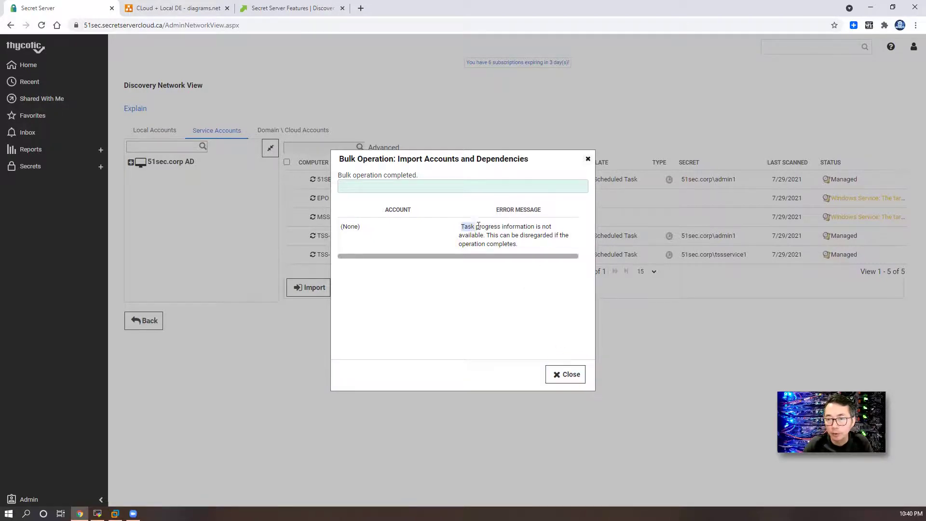
Step: Review the error and completion messages of the bulk import, then close the results
{"action": "left_click_drag", "start_coordinate": [462, 226], "coordinate": [537, 232]}
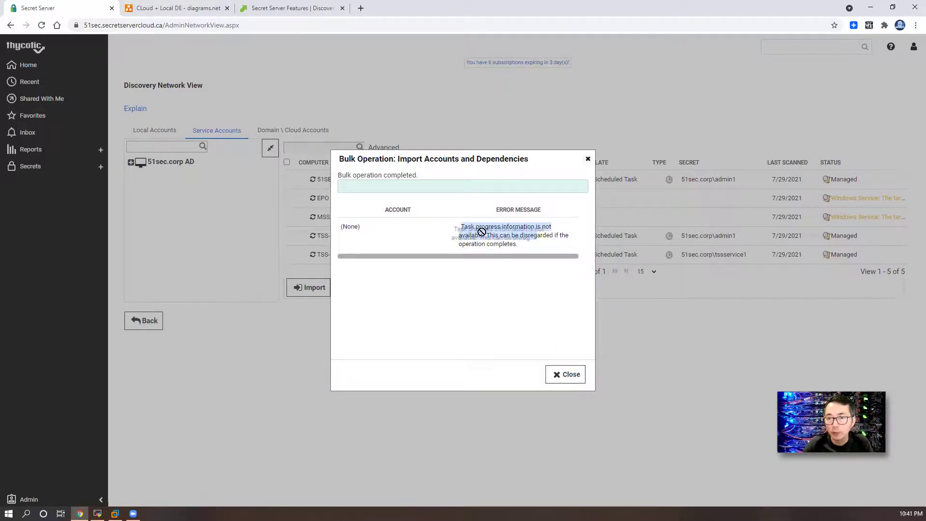
{"action": "left_click", "coordinate": [525, 245]}
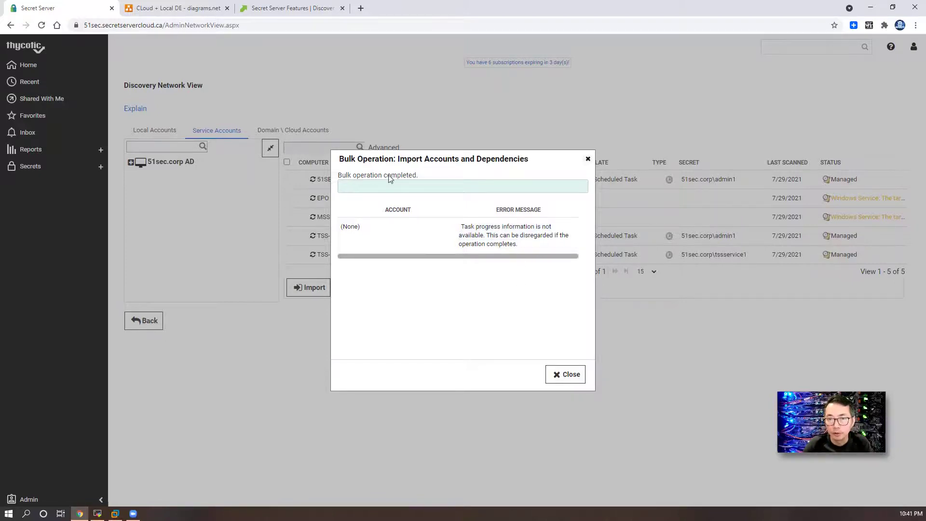
{"action": "left_click_drag", "start_coordinate": [356, 175], "coordinate": [430, 178]}
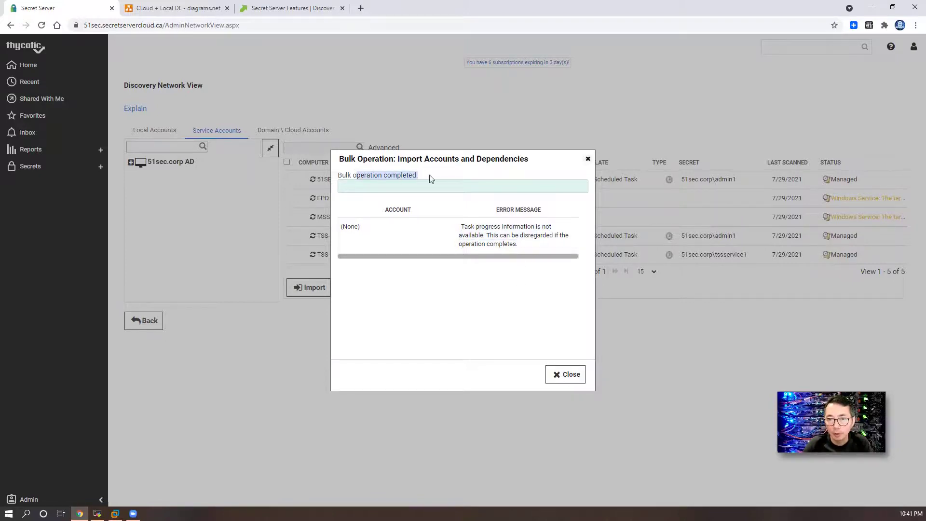
{"action": "left_click", "coordinate": [562, 380]}
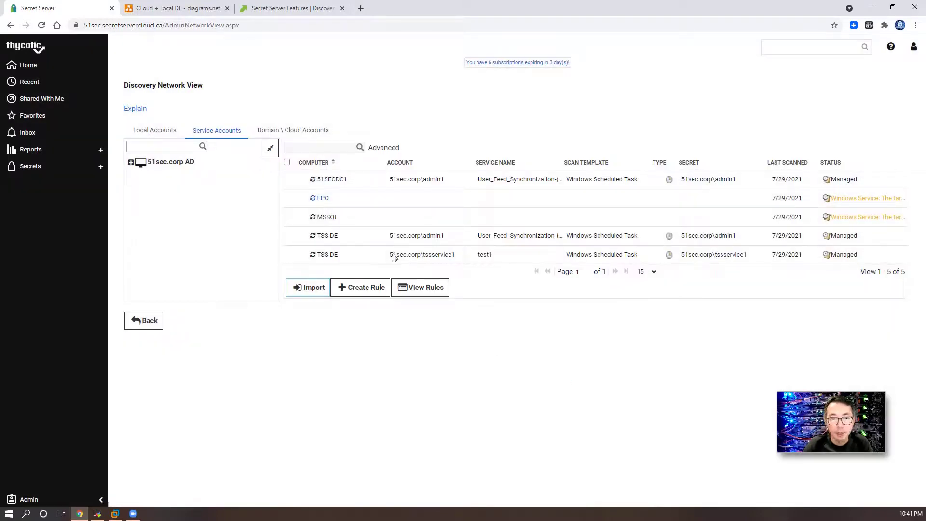
Step: Show the 51sec.corp\tssservice1 secret's dependencies, now listing the test1 Scheduled Task on tss-de.51sec.corp
{"action": "left_click", "coordinate": [708, 255]}
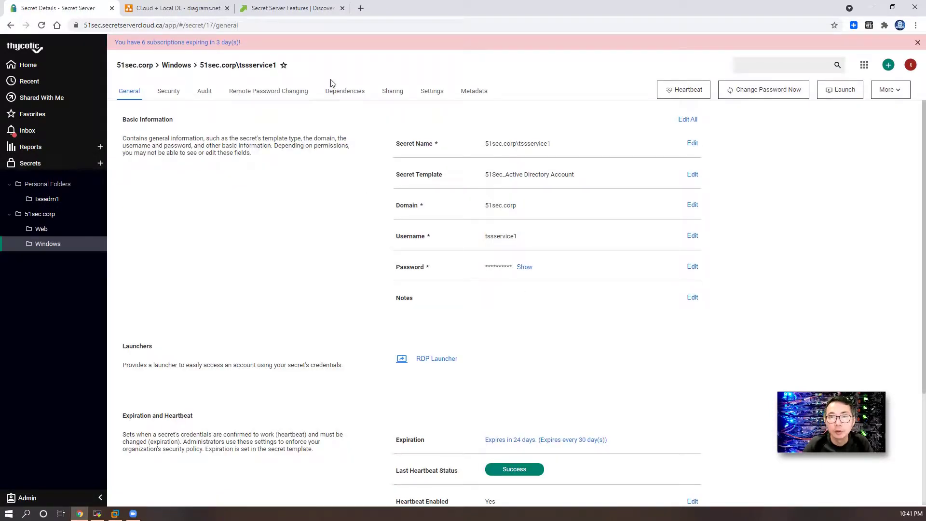
{"action": "left_click", "coordinate": [330, 94]}
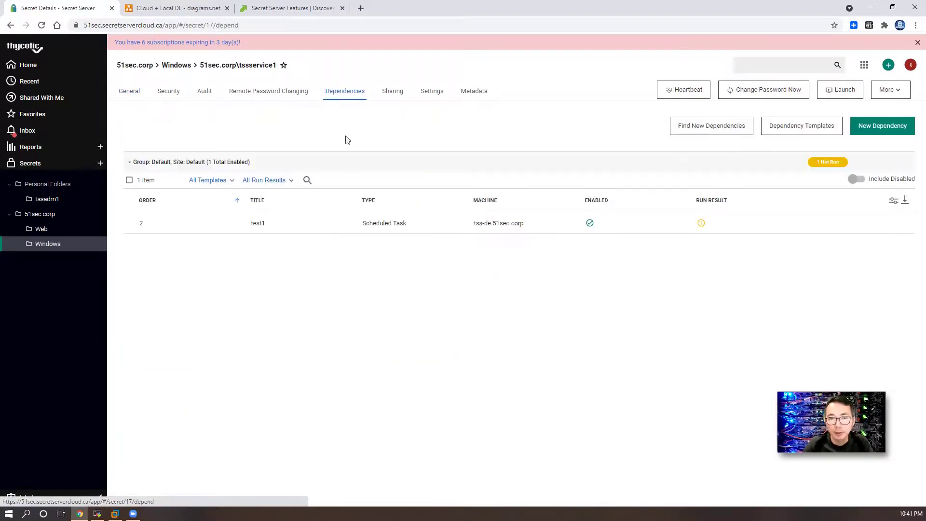